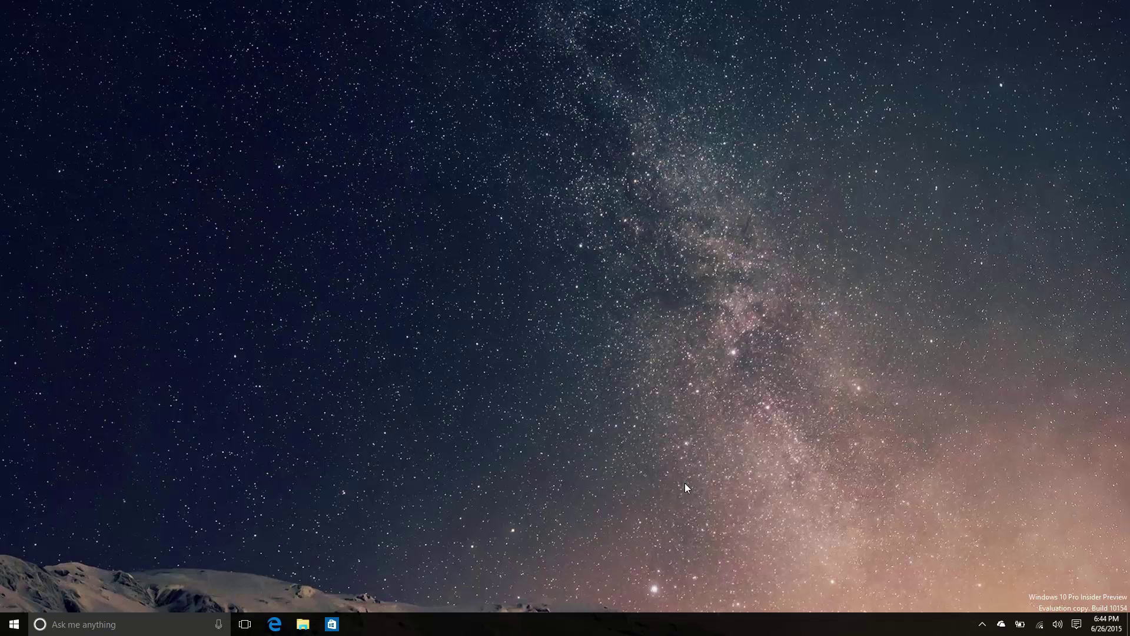
Open the Phone Companion app from the full list of installed apps
{"action": "key", "text": "super"}
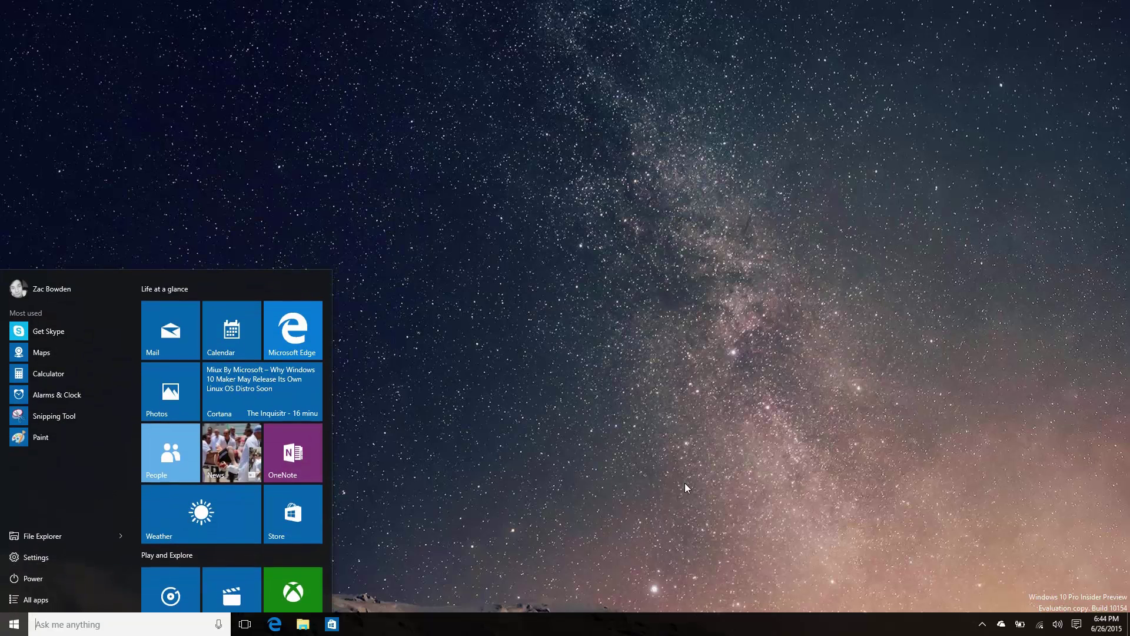
{"action": "left_click", "coordinate": [56, 595]}
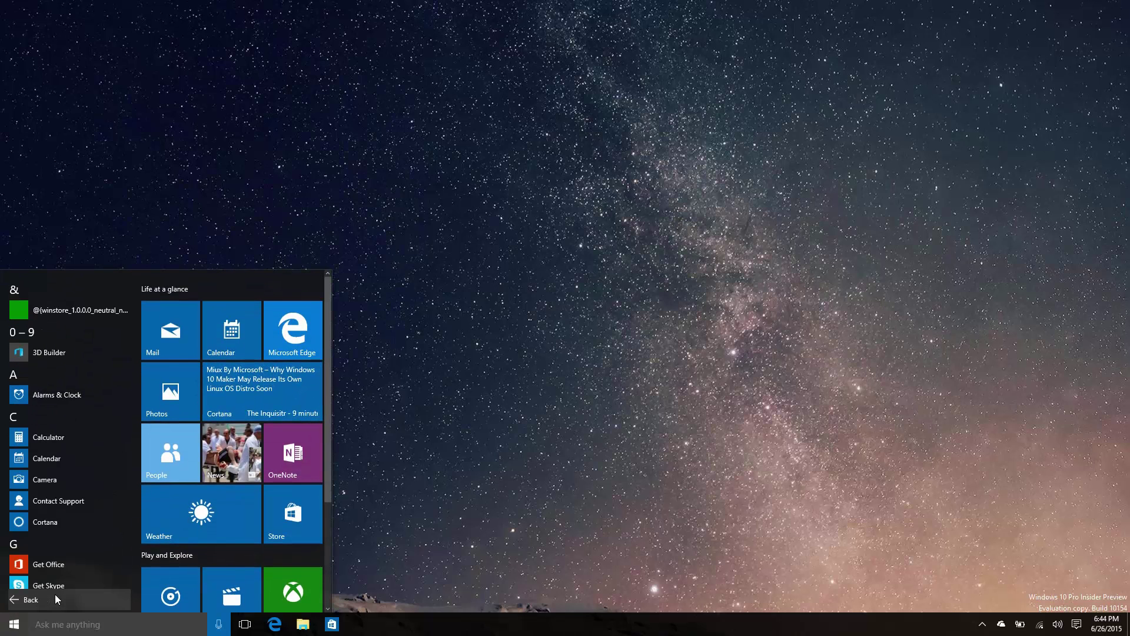
{"action": "scroll", "coordinate": [86, 441], "scroll_direction": "down", "scroll_amount": 3}
{"action": "scroll", "coordinate": [87, 443], "scroll_direction": "down", "scroll_amount": 5}
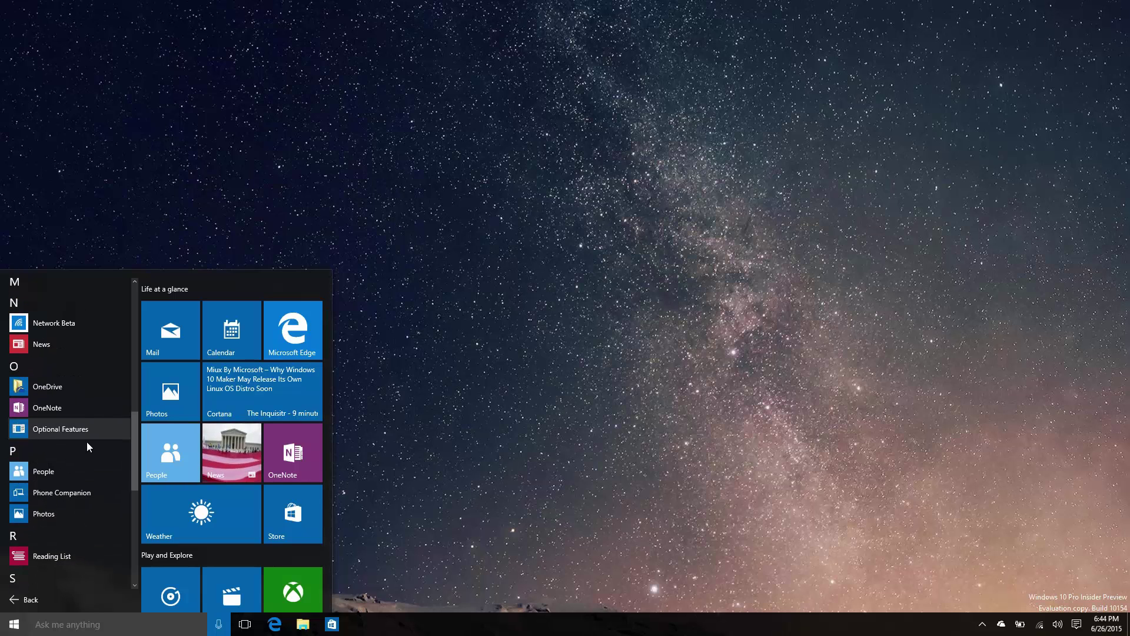
{"action": "left_click", "coordinate": [68, 492]}
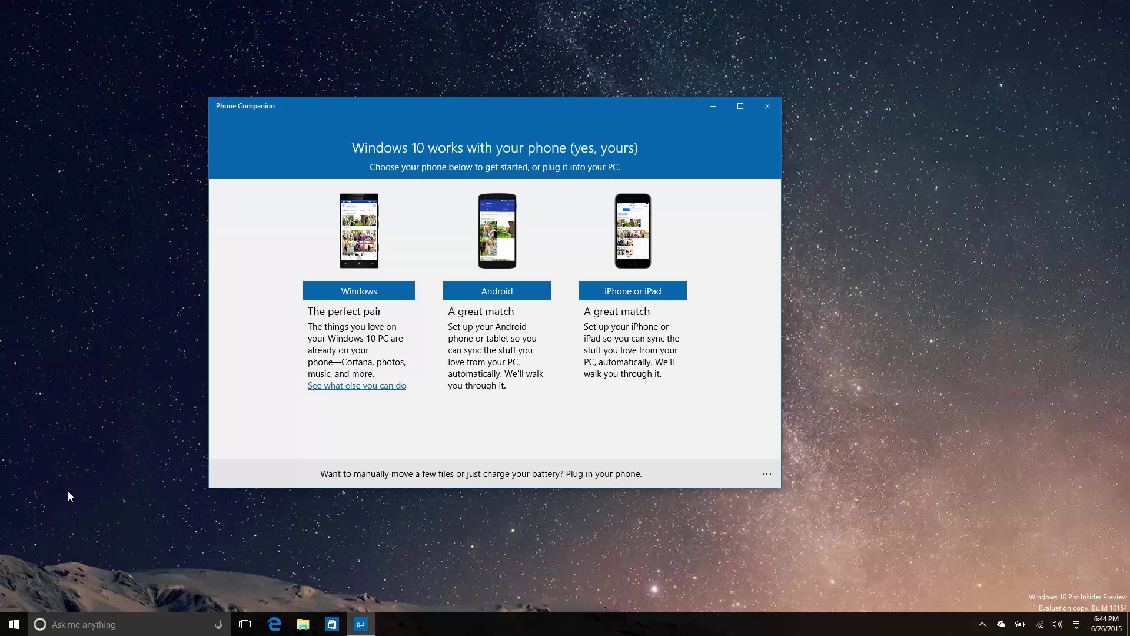
Look through the Windows phone information on Cortana, Photos, OneNote, Skype and Office, and return to the phone selection
{"action": "left_click", "coordinate": [338, 294]}
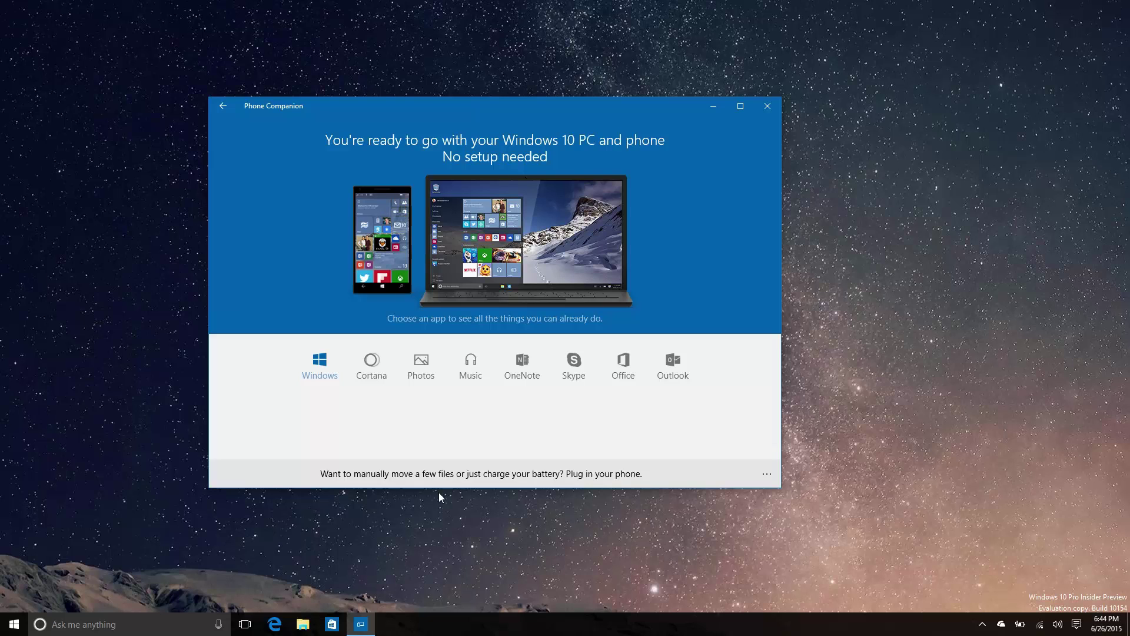
{"action": "left_click", "coordinate": [372, 364]}
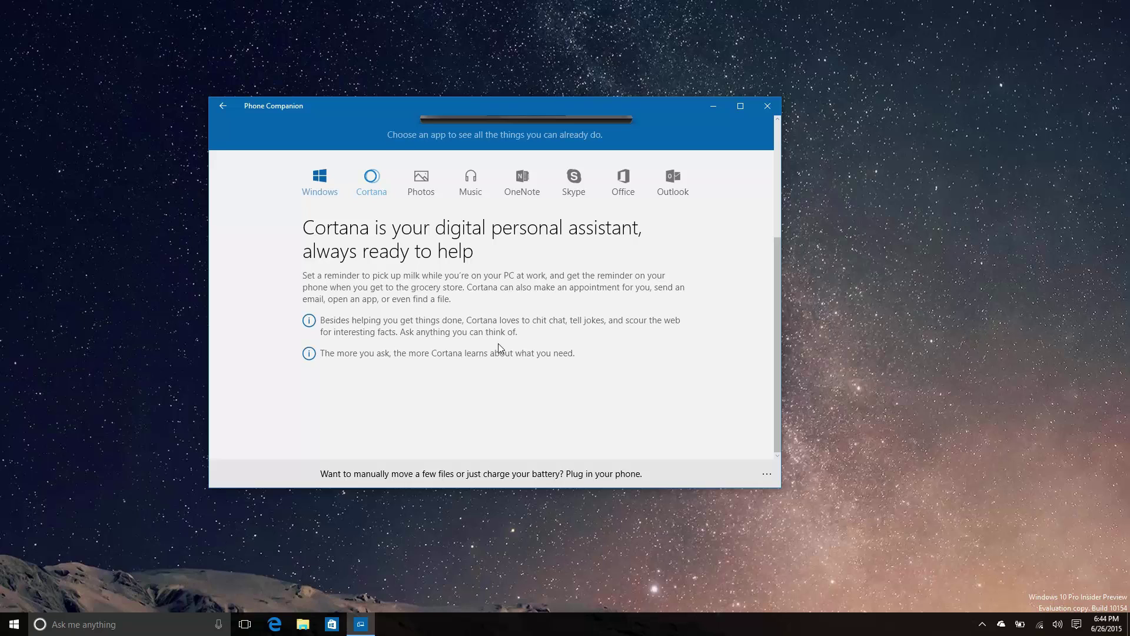
{"action": "left_click", "coordinate": [420, 188]}
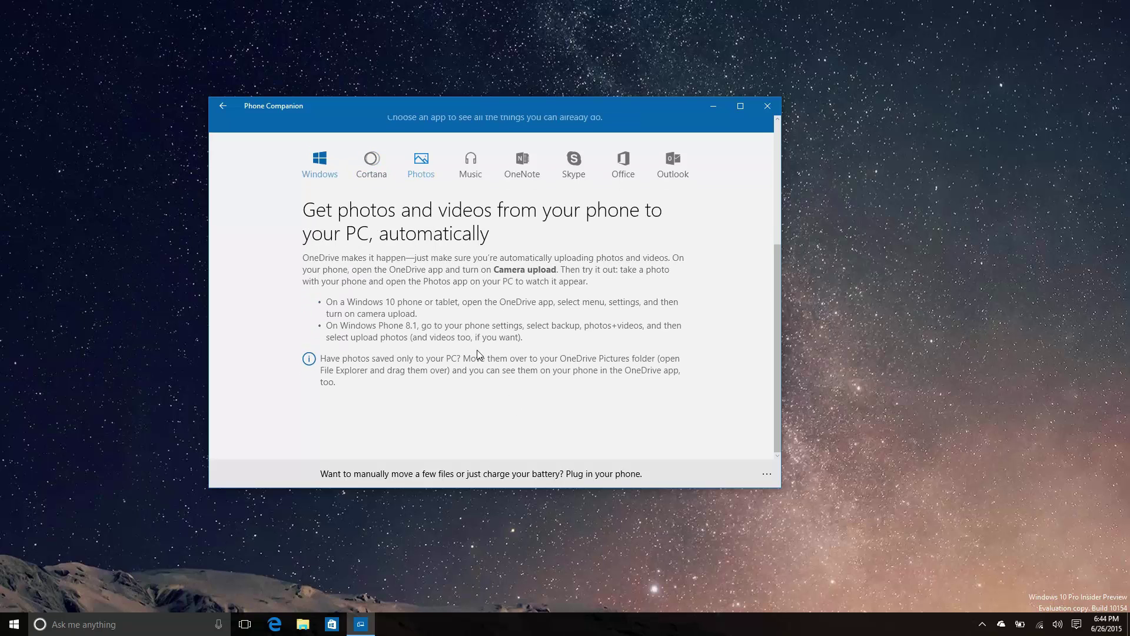
{"action": "left_click", "coordinate": [534, 172]}
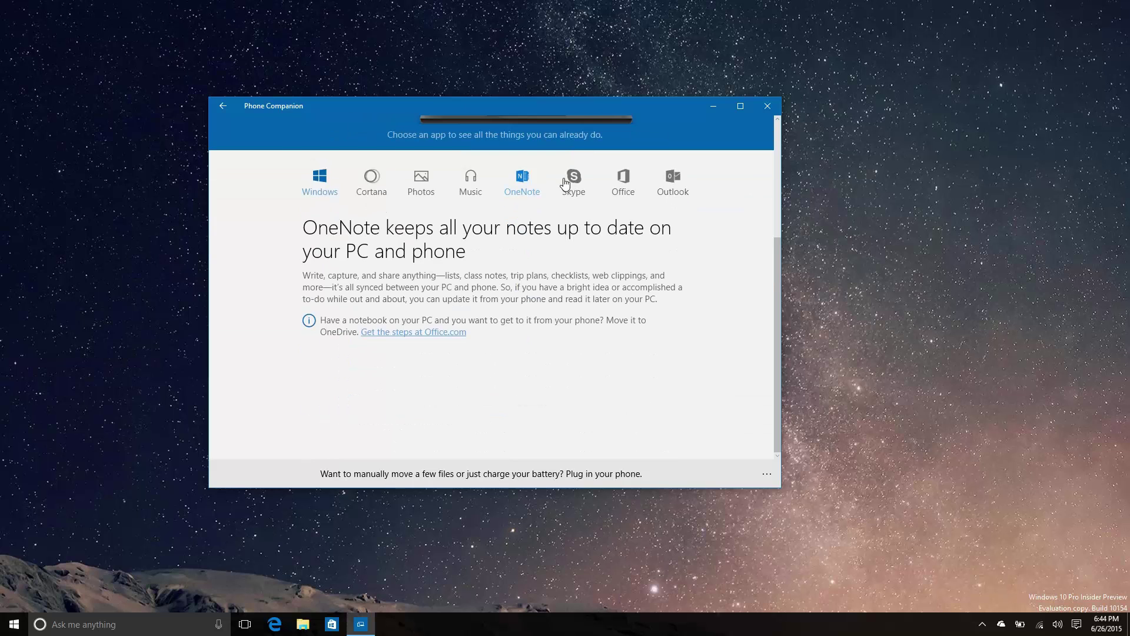
{"action": "left_click", "coordinate": [566, 183]}
{"action": "left_click", "coordinate": [635, 197]}
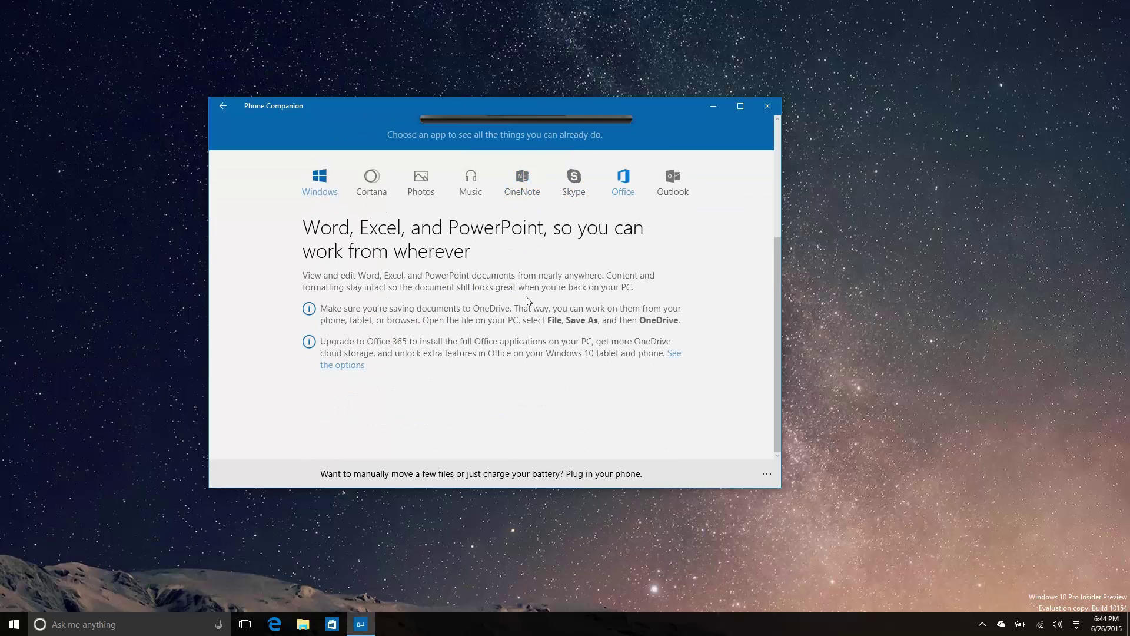
{"action": "scroll", "coordinate": [527, 301], "scroll_direction": "up", "scroll_amount": 3}
{"action": "left_click", "coordinate": [223, 106]}
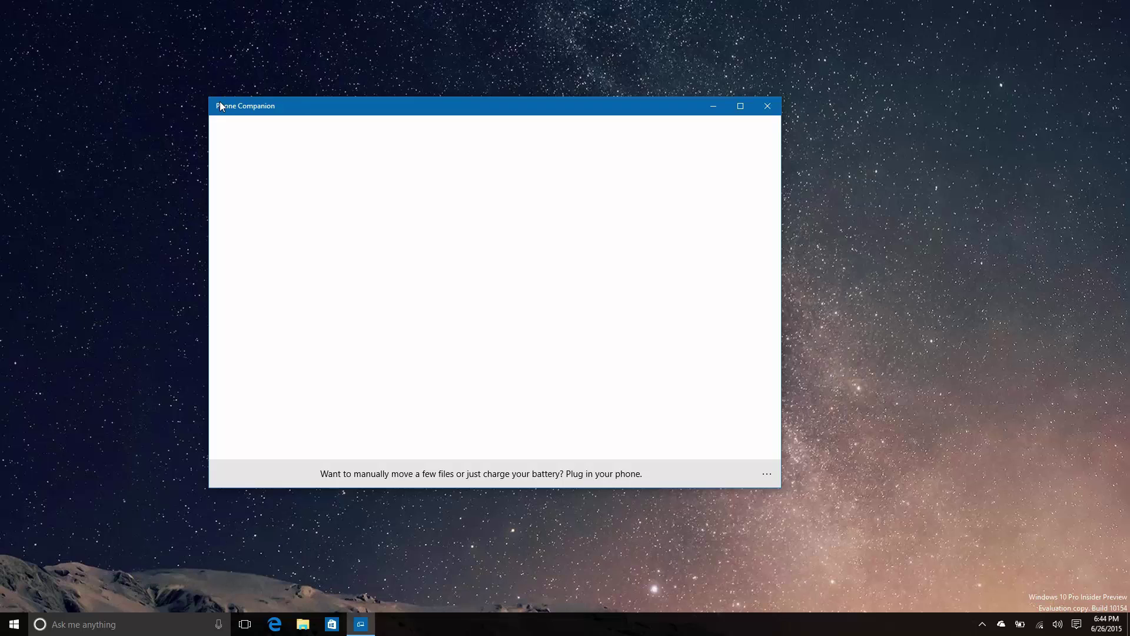
Start the Office setup for Android with Phone as the device and continue to the app download step
{"action": "left_click", "coordinate": [529, 295]}
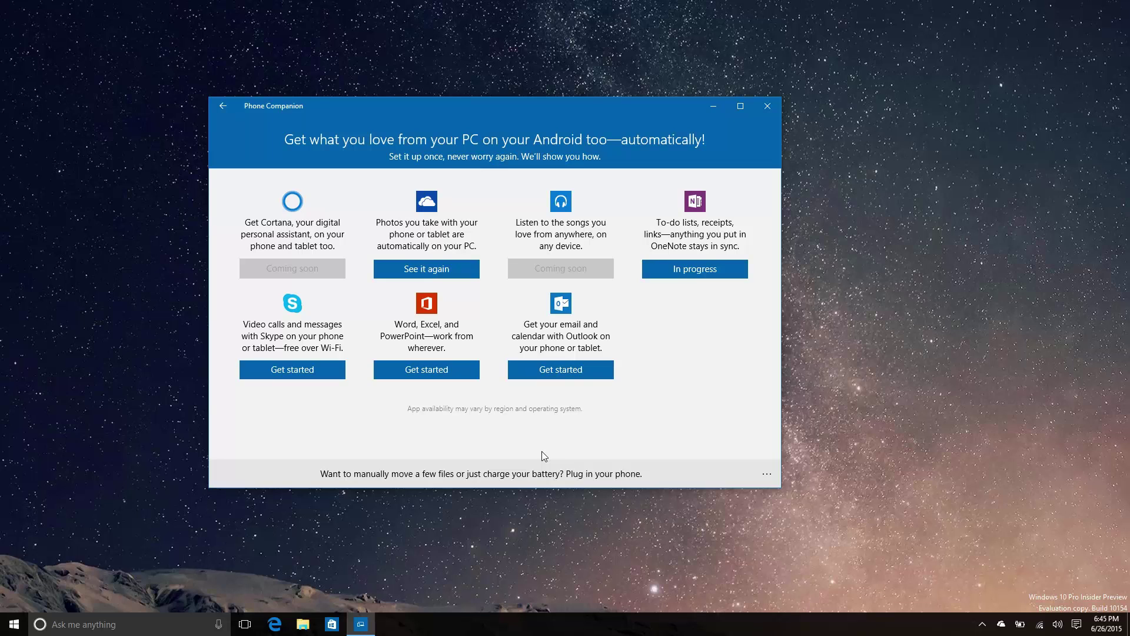
{"action": "left_click", "coordinate": [435, 375]}
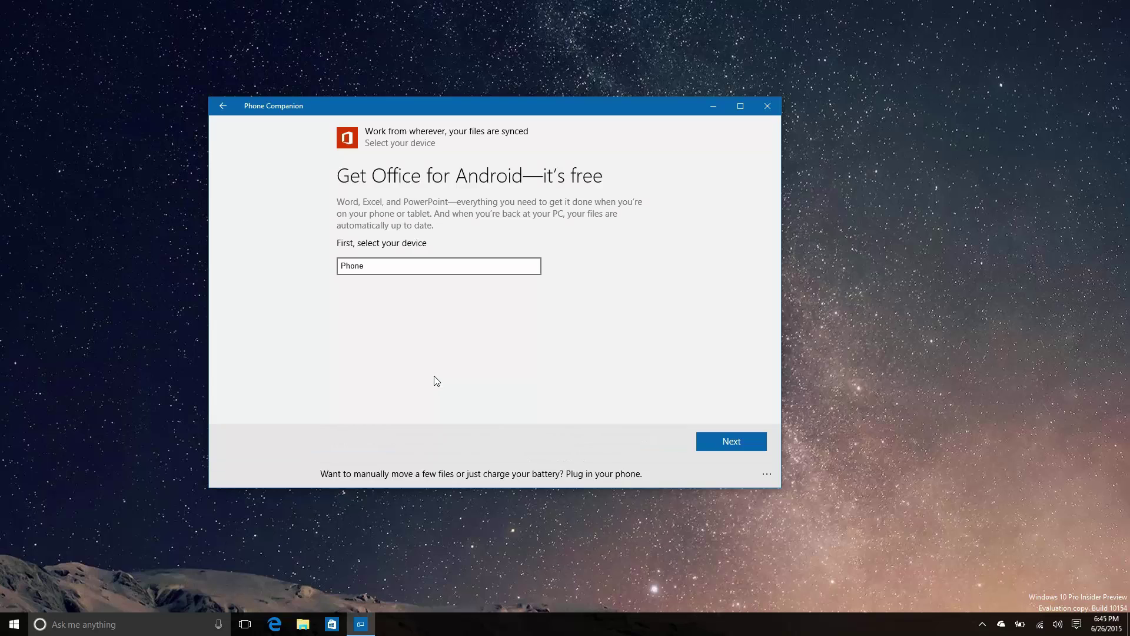
{"action": "left_click", "coordinate": [390, 267]}
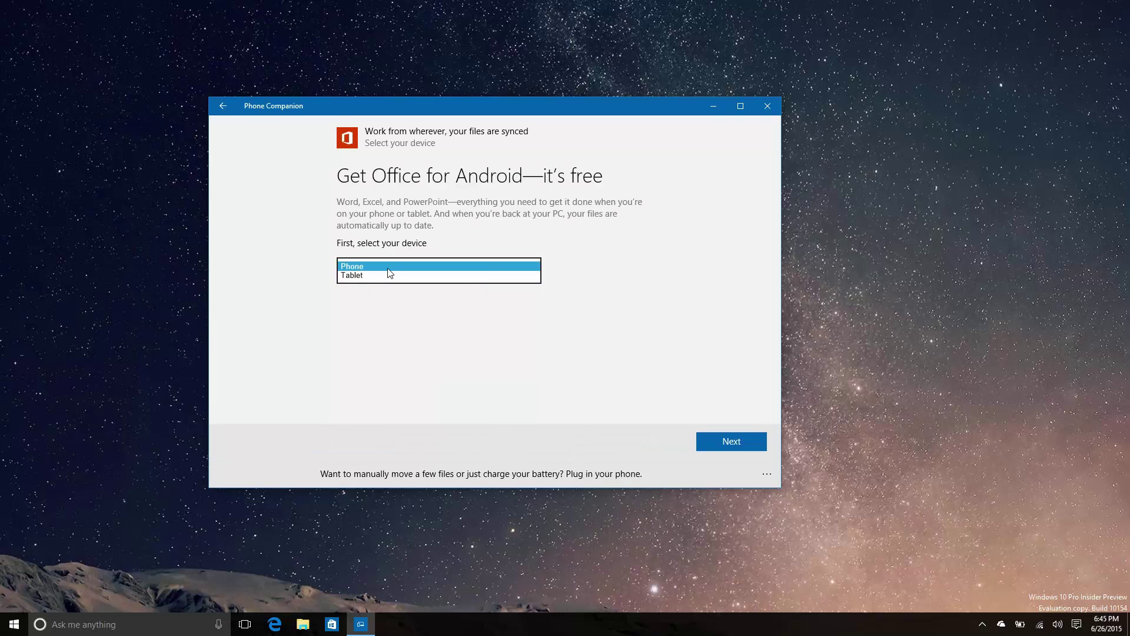
{"action": "left_click", "coordinate": [465, 296]}
{"action": "left_click", "coordinate": [745, 447]}
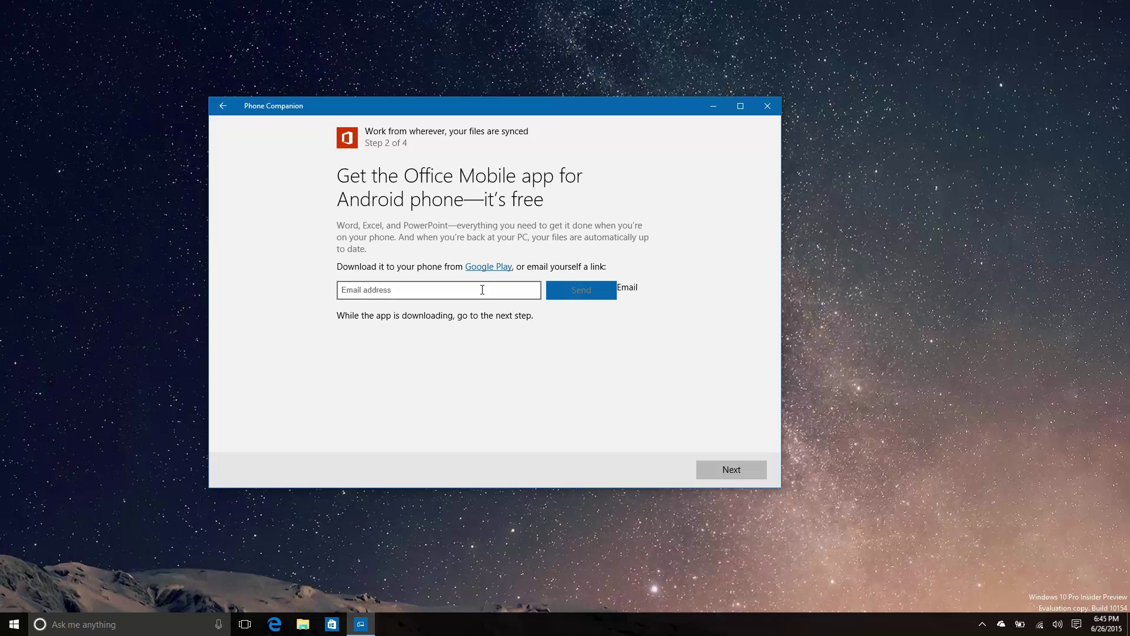
Continue without emailing a link, confirm being signed in to the Office Mobile app on the phone, and finish the setup
{"action": "left_click", "coordinate": [729, 468]}
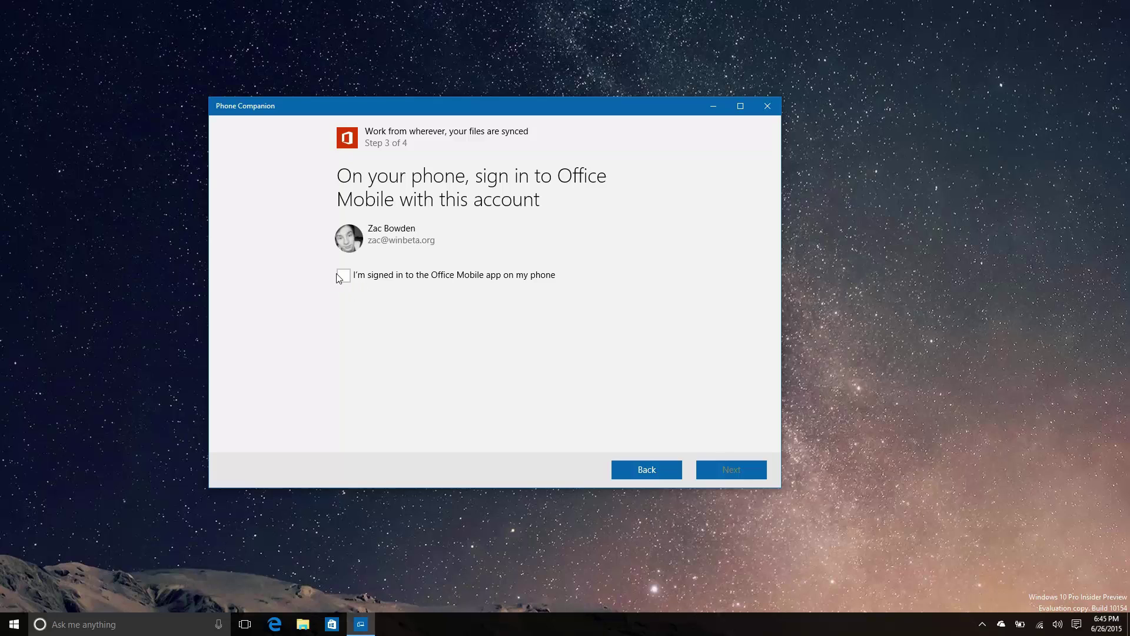
{"action": "left_click", "coordinate": [345, 277]}
{"action": "left_click", "coordinate": [736, 483]}
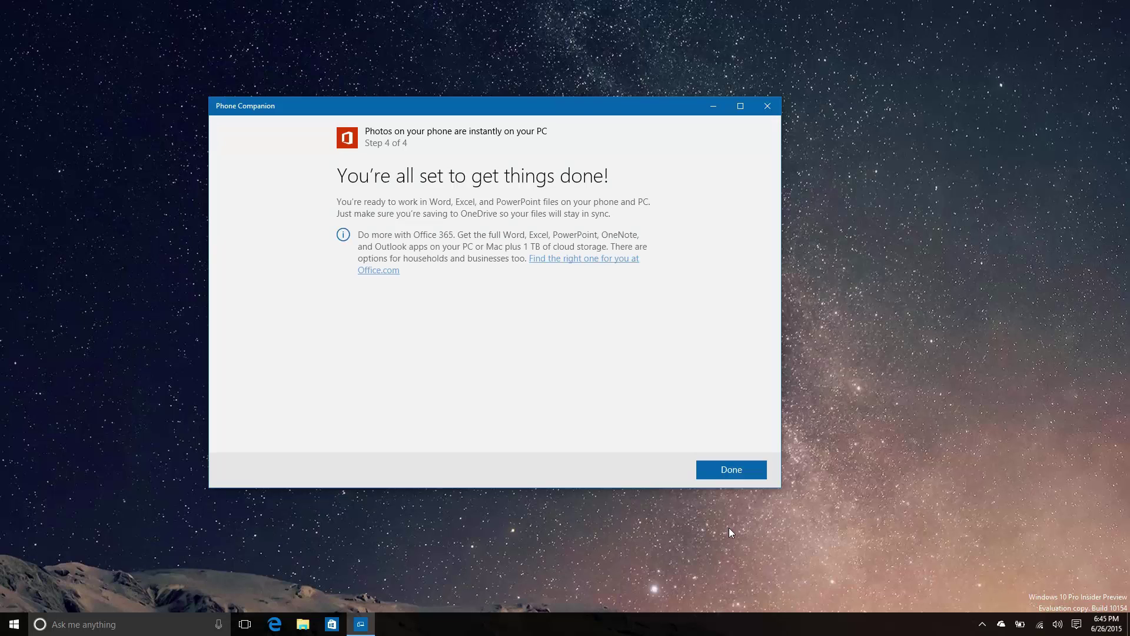
{"action": "left_click", "coordinate": [724, 470]}
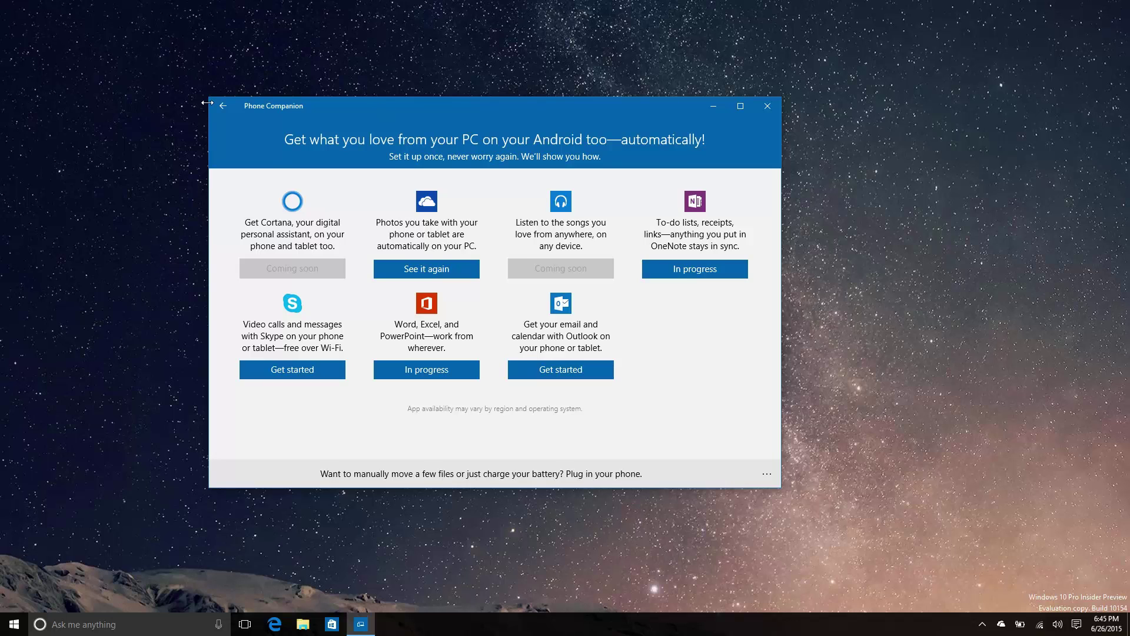
Go back to the phone selection, view the services offered for iPhone or iPad, and return
{"action": "left_click", "coordinate": [230, 103]}
{"action": "left_click", "coordinate": [612, 290]}
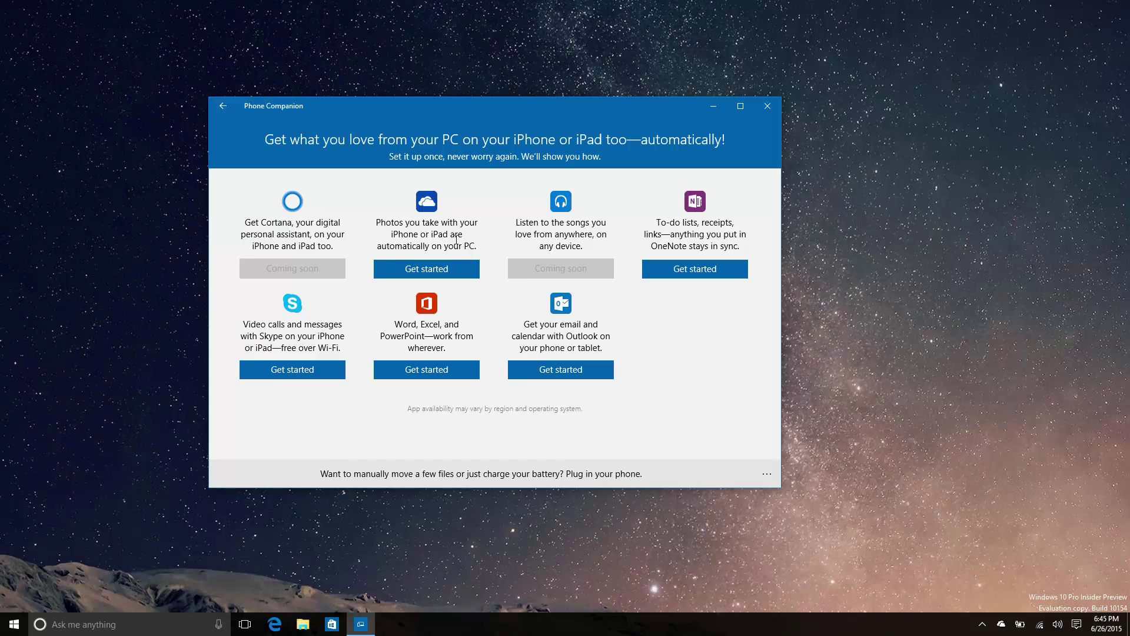
{"action": "left_click", "coordinate": [223, 106]}
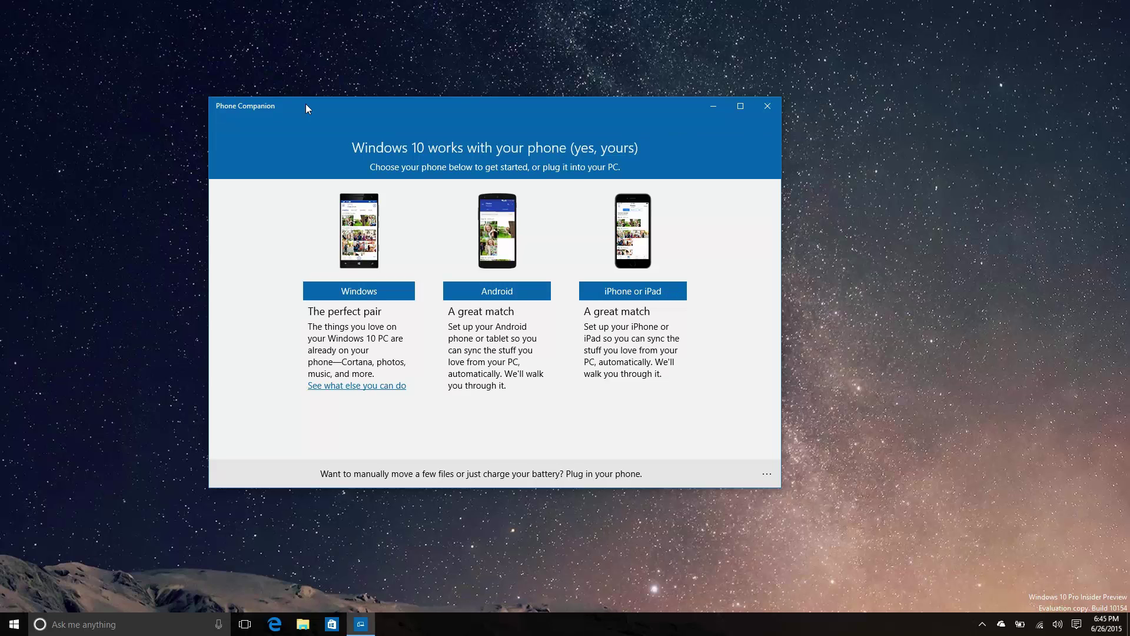
Widen the Phone Companion window, and check the list of Android services before returning to the phone selection
{"action": "left_click_drag", "start_coordinate": [788, 164], "coordinate": [878, 168]}
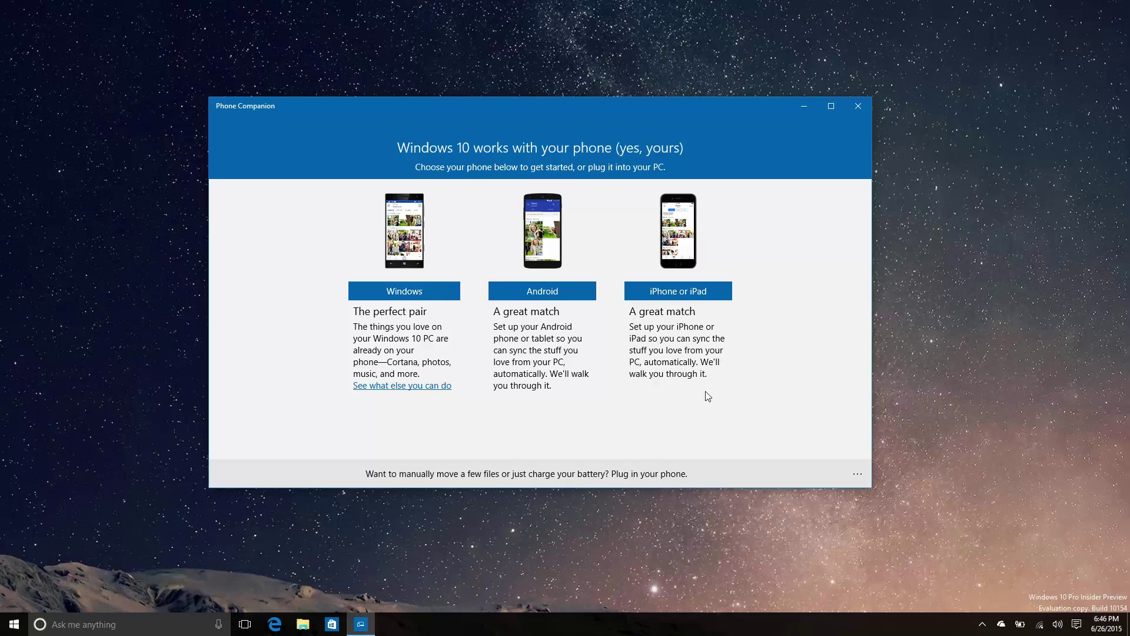
{"action": "left_click", "coordinate": [544, 292]}
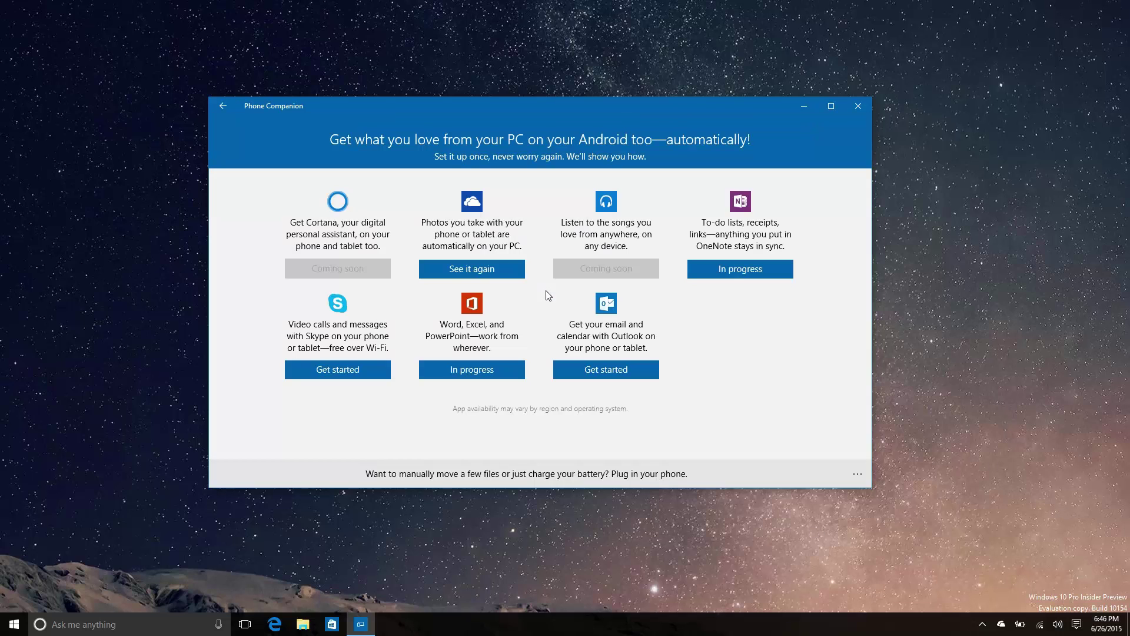
{"action": "left_click", "coordinate": [224, 106]}
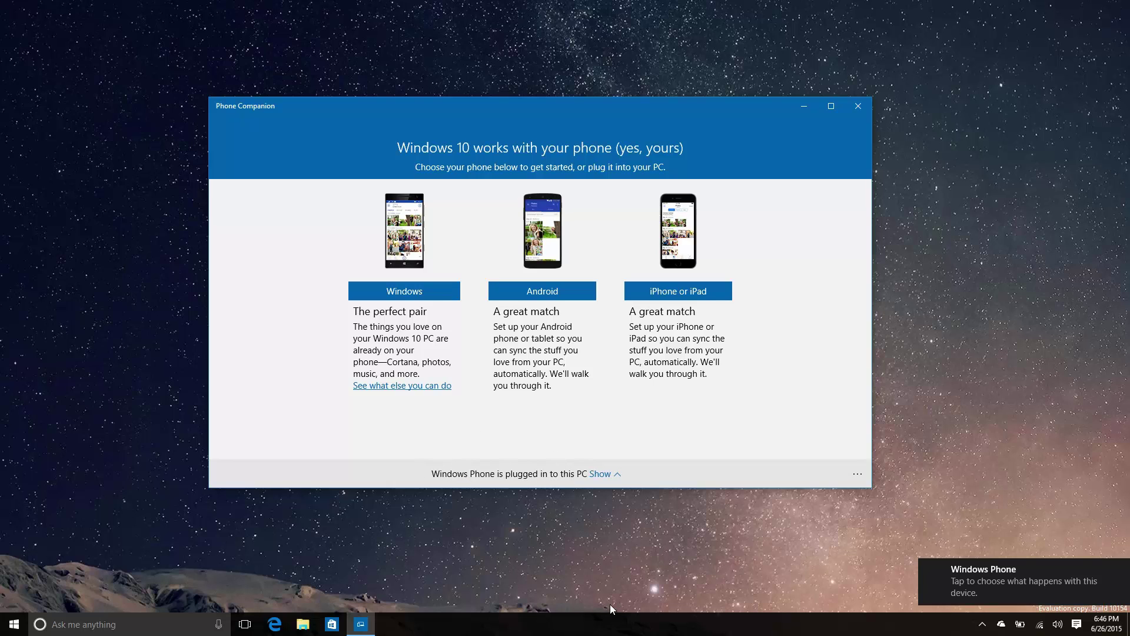
Show the details of the plugged-in Windows Phone, and make the Phone Companion window taller and reposition it
{"action": "left_click", "coordinate": [614, 477]}
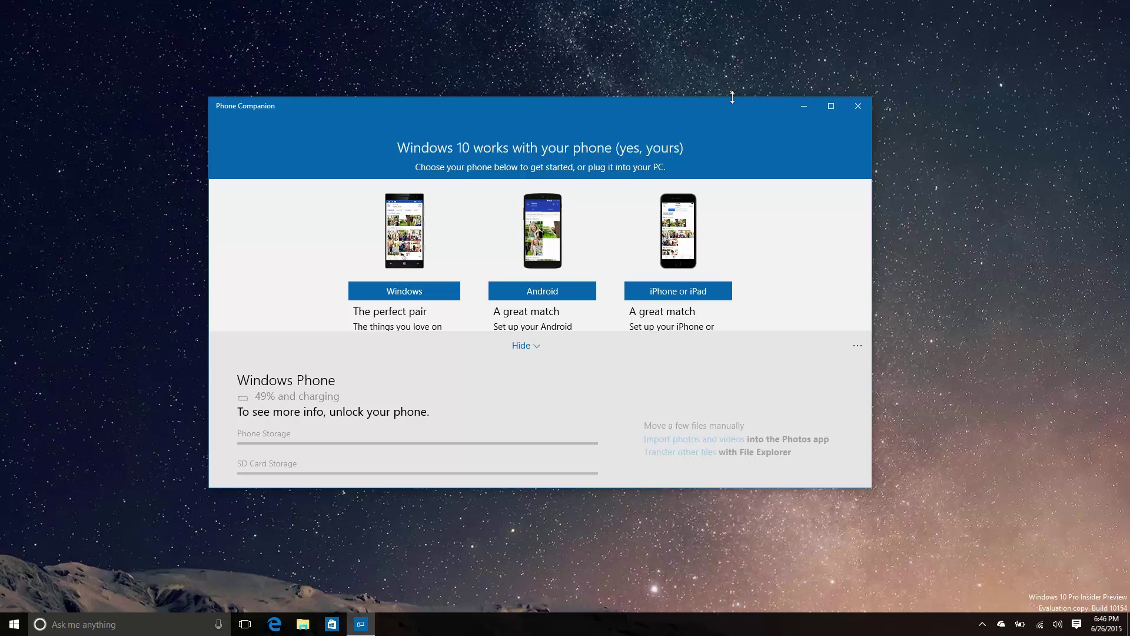
{"action": "left_click_drag", "start_coordinate": [740, 100], "coordinate": [756, 23]}
{"action": "left_click_drag", "start_coordinate": [691, 37], "coordinate": [736, 63]}
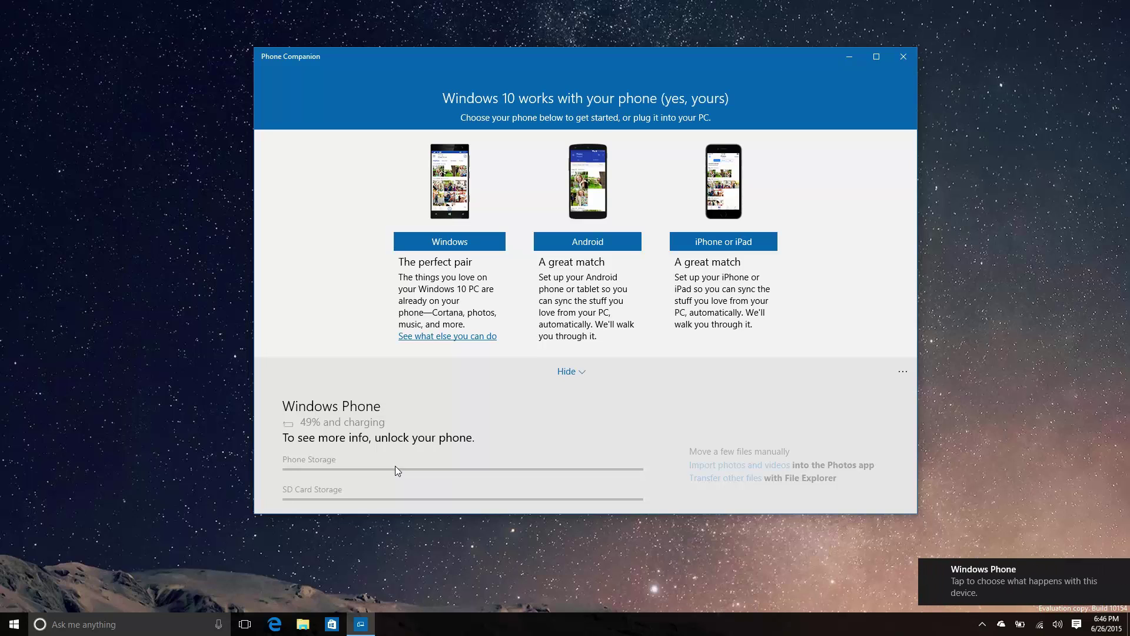
Collapse and show the plugged-in phone's details again to examine its battery level and storage usage
{"action": "left_click", "coordinate": [562, 374]}
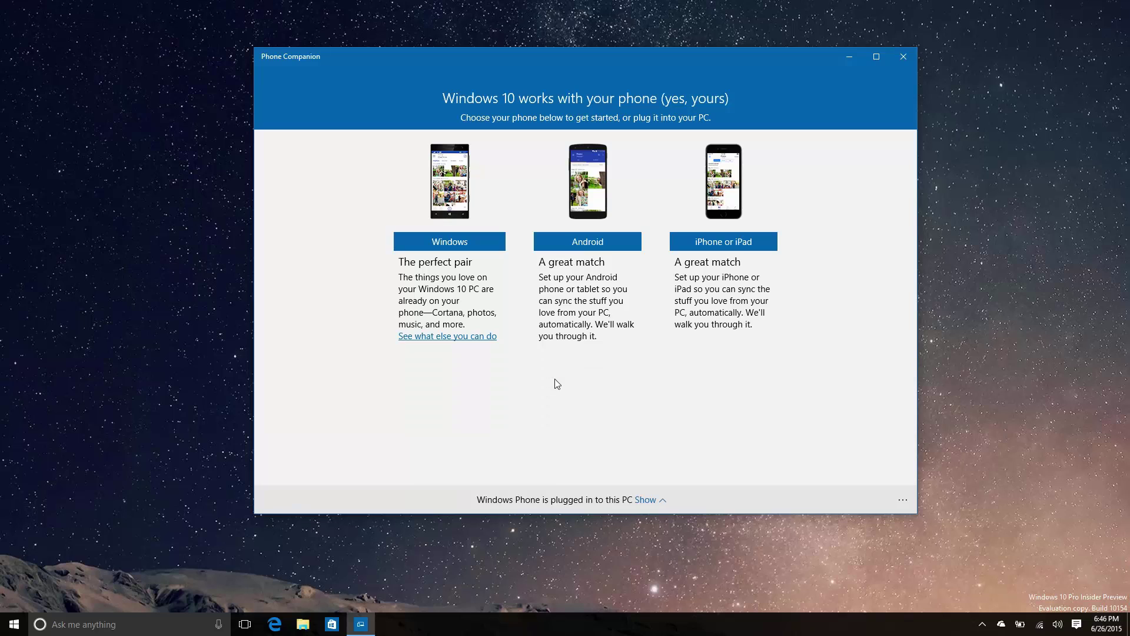
{"action": "left_click", "coordinate": [645, 500]}
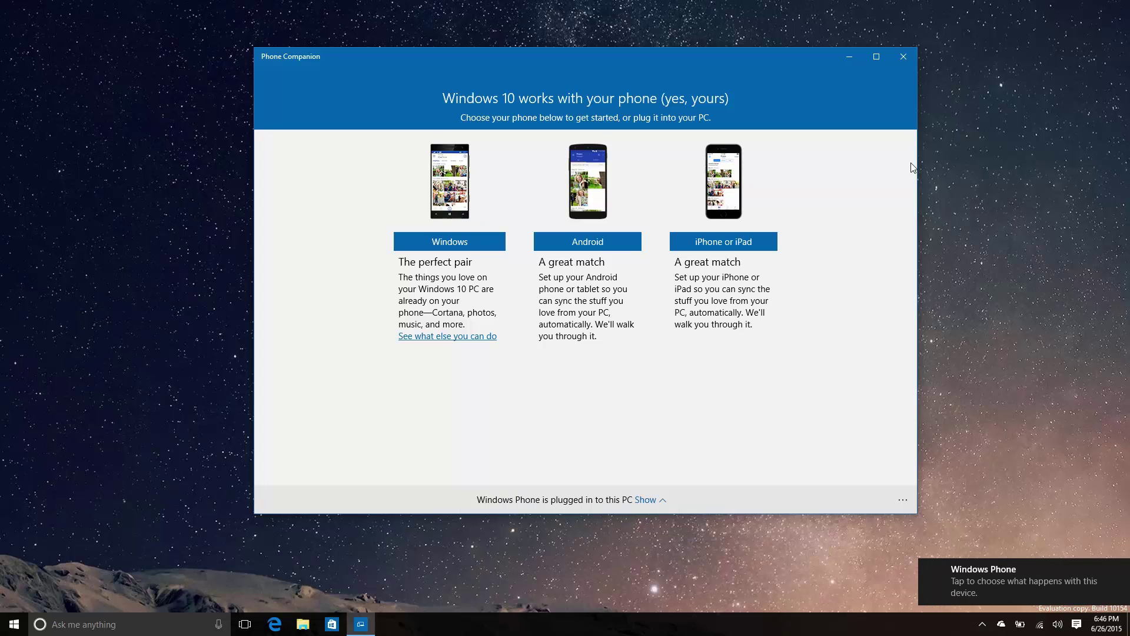
{"action": "left_click", "coordinate": [650, 499]}
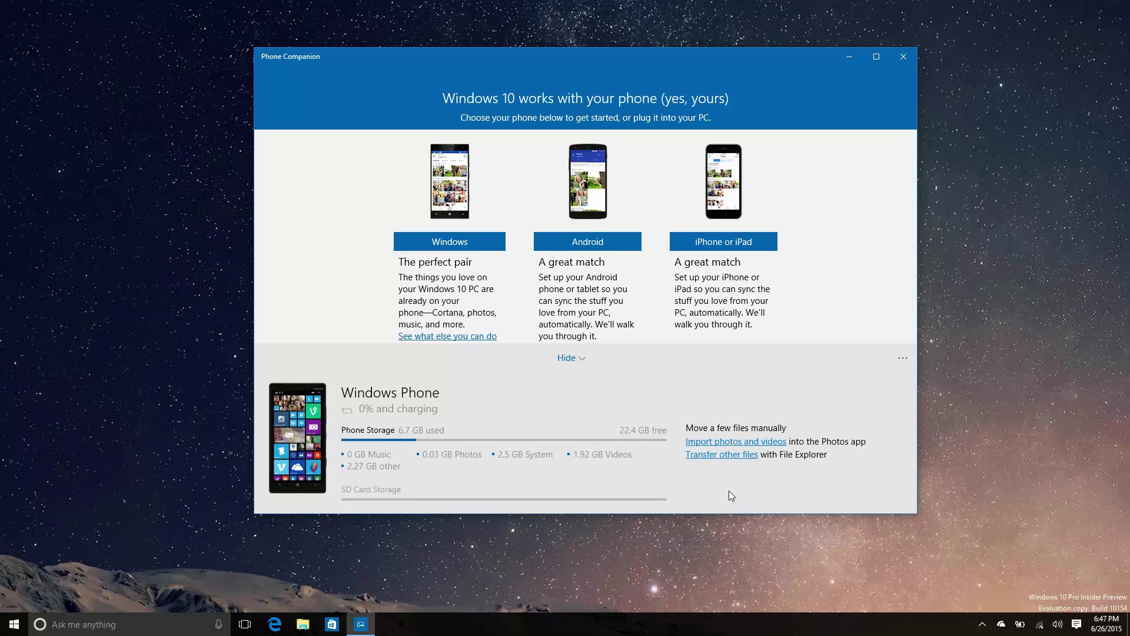
View the phone's storage in File Explorer through the option to transfer other files, and close File Explorer and Phone Companion
{"action": "left_click", "coordinate": [723, 456]}
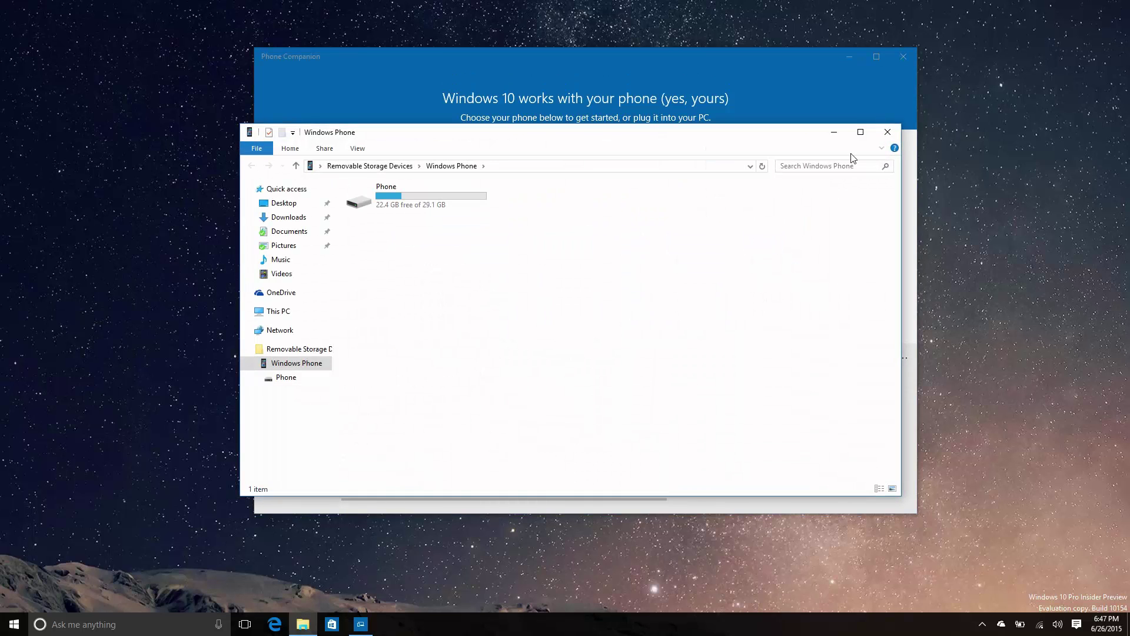
{"action": "left_click", "coordinate": [883, 134]}
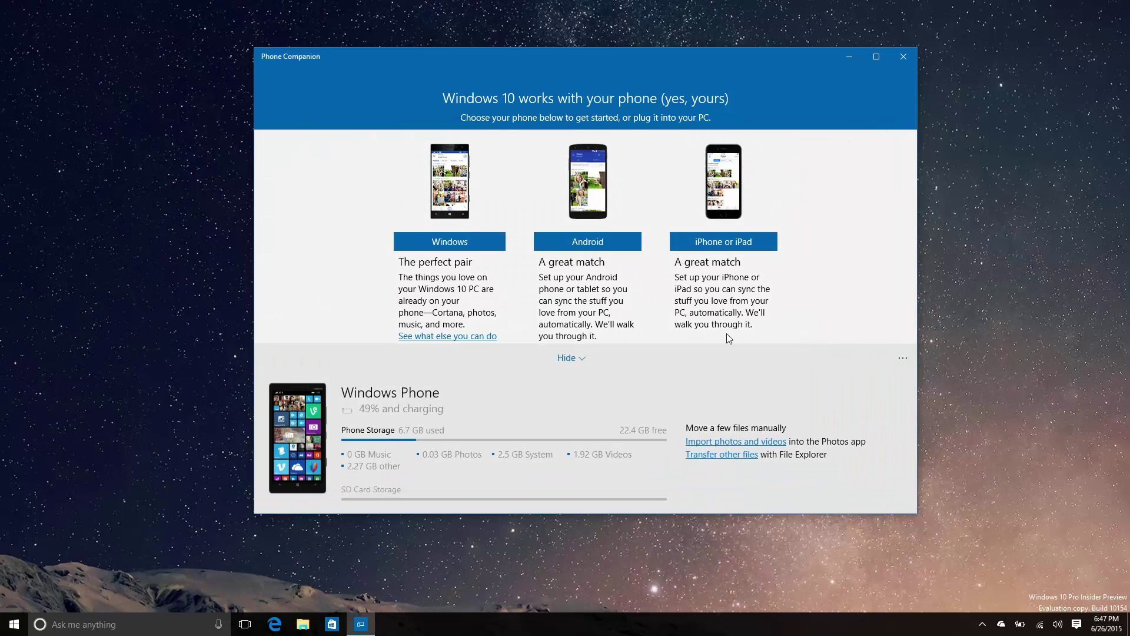
{"action": "left_click", "coordinate": [575, 363]}
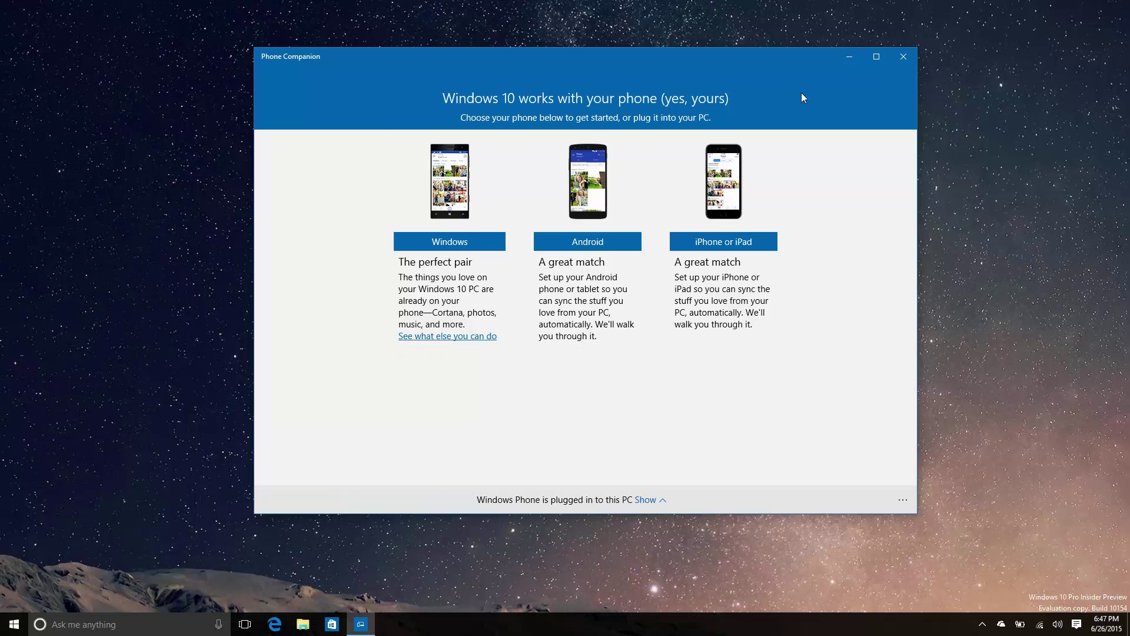
{"action": "left_click", "coordinate": [908, 58]}
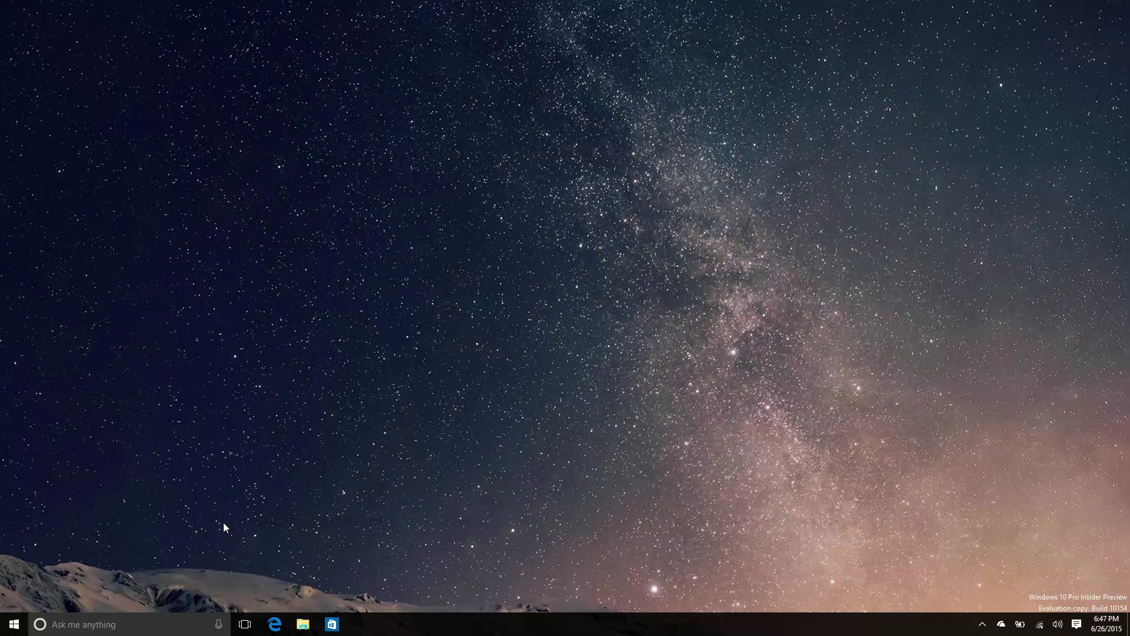
Open Microsoft Edge in a maximized window and go to the account settings from its start page
{"action": "left_click", "coordinate": [274, 624]}
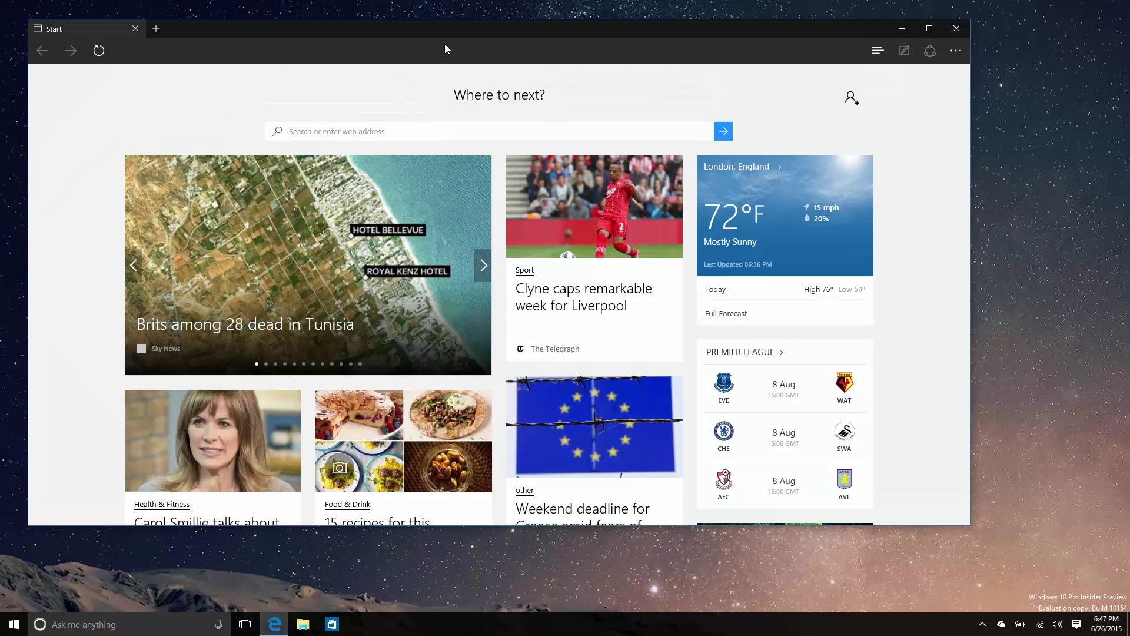
{"action": "left_click_drag", "start_coordinate": [456, 20], "coordinate": [681, 4]}
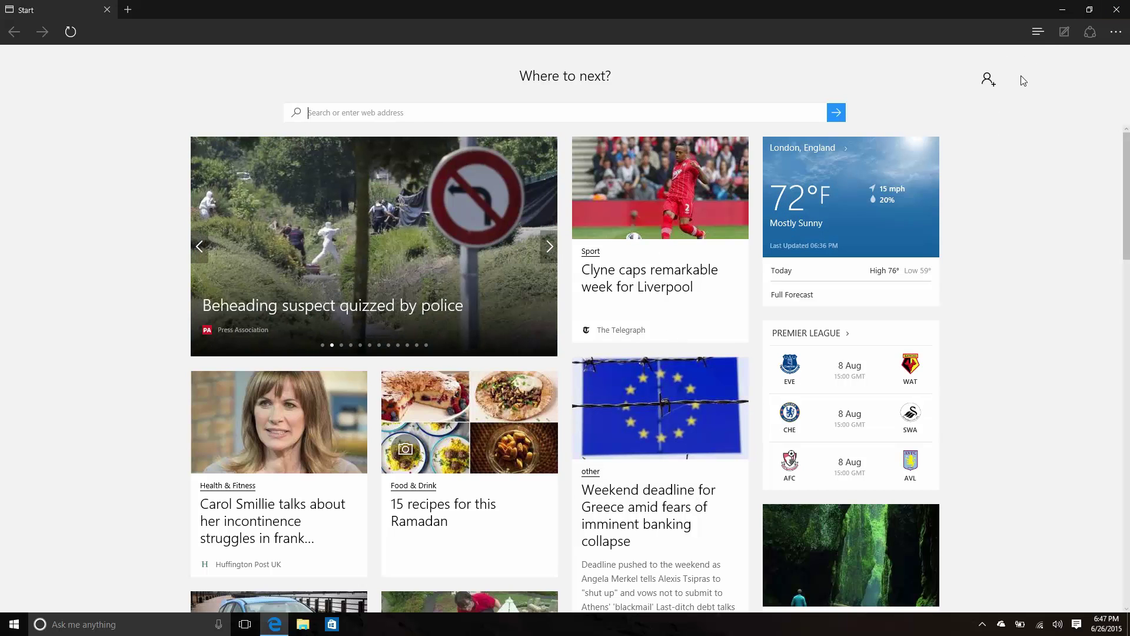
{"action": "left_click", "coordinate": [990, 79]}
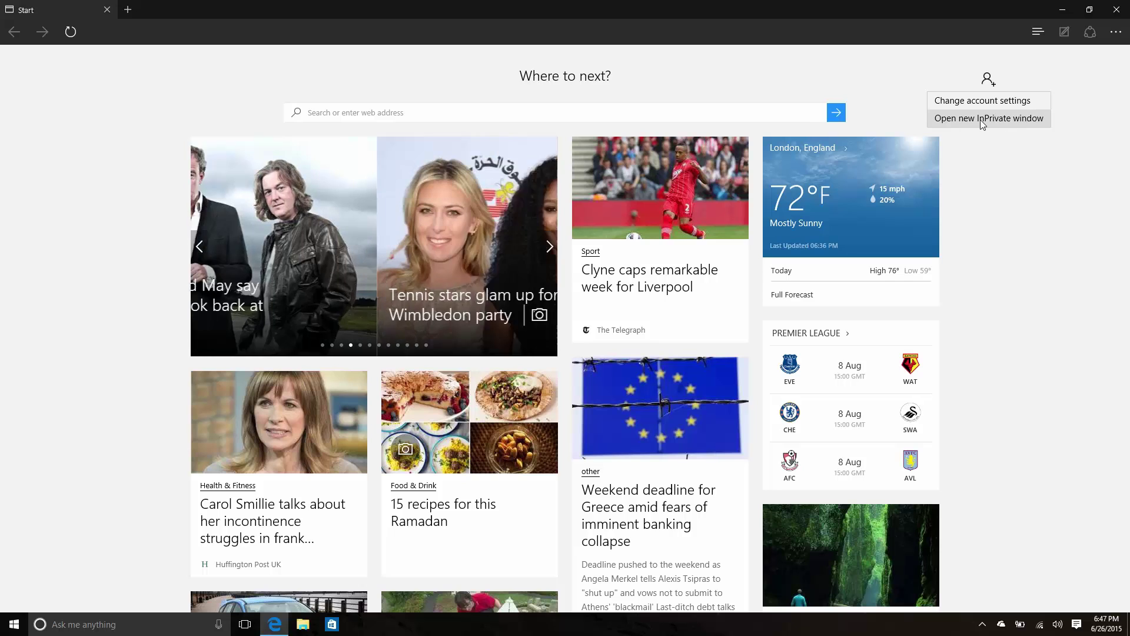
{"action": "left_click", "coordinate": [1001, 101]}
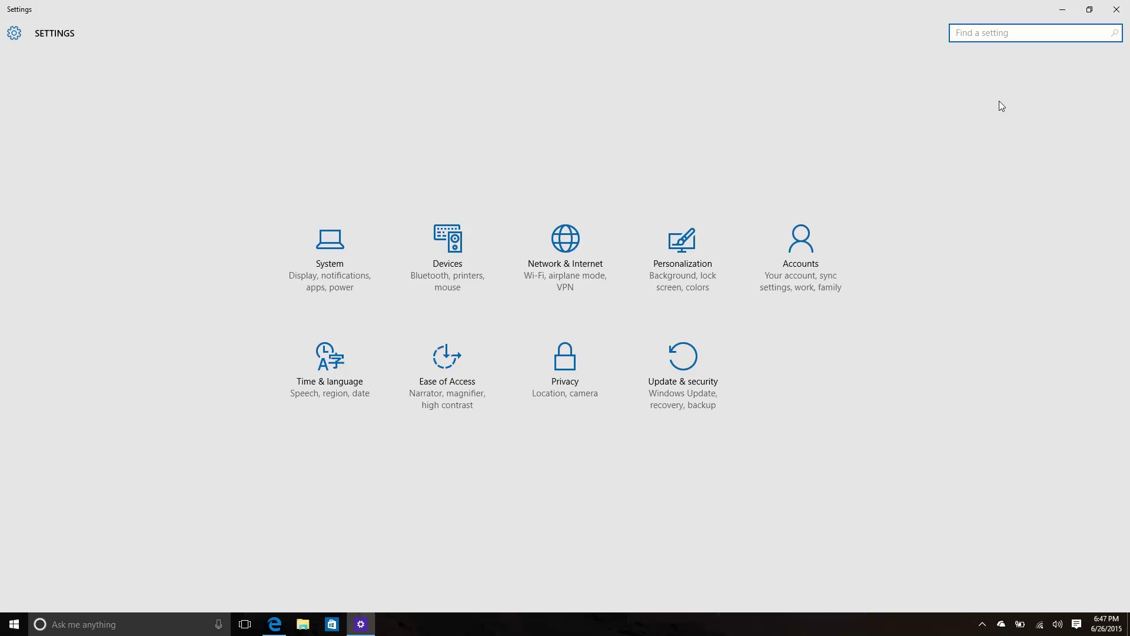
Close Settings, open and close an InPrivate window through the Edge start page's account options, and minimize Edge
{"action": "left_click", "coordinate": [1116, 9]}
{"action": "left_click", "coordinate": [989, 79]}
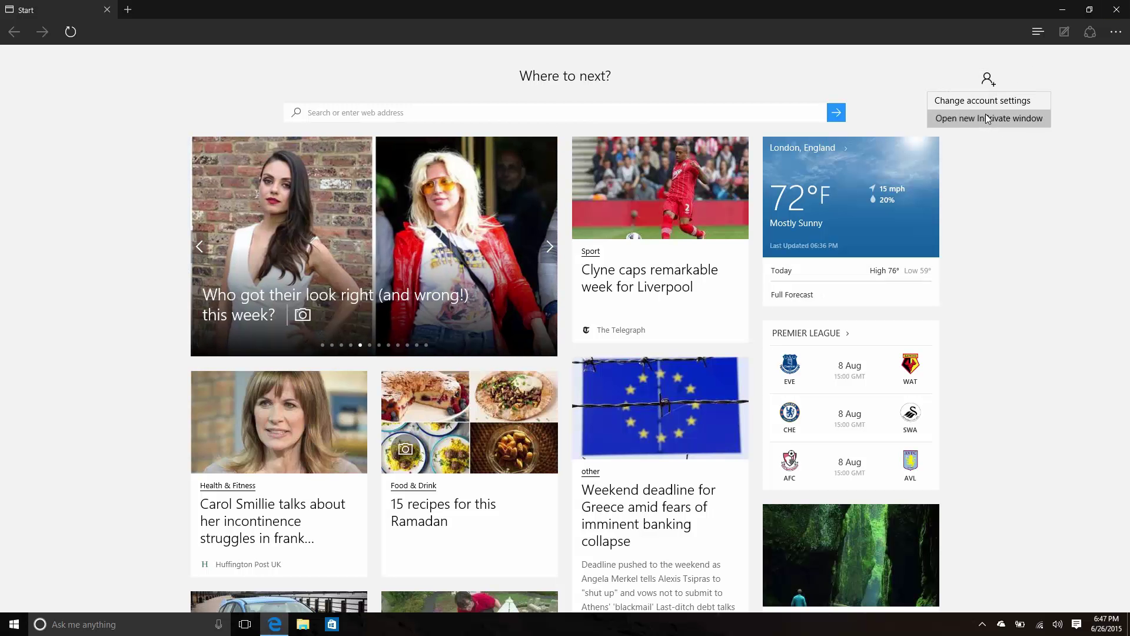
{"action": "left_click", "coordinate": [989, 119]}
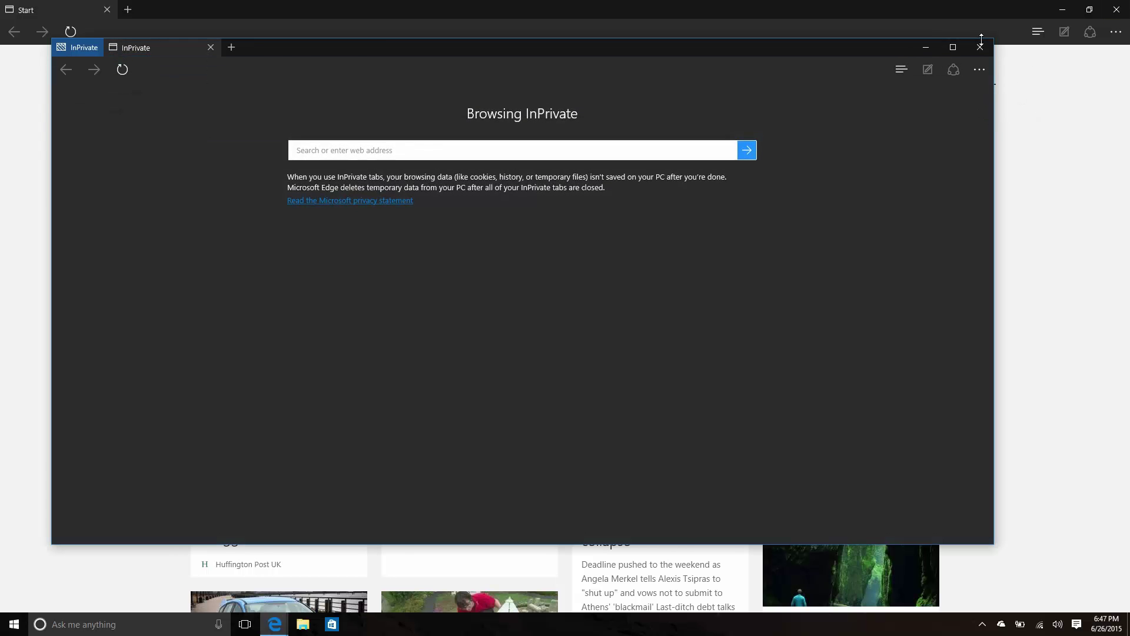
{"action": "left_click", "coordinate": [980, 47]}
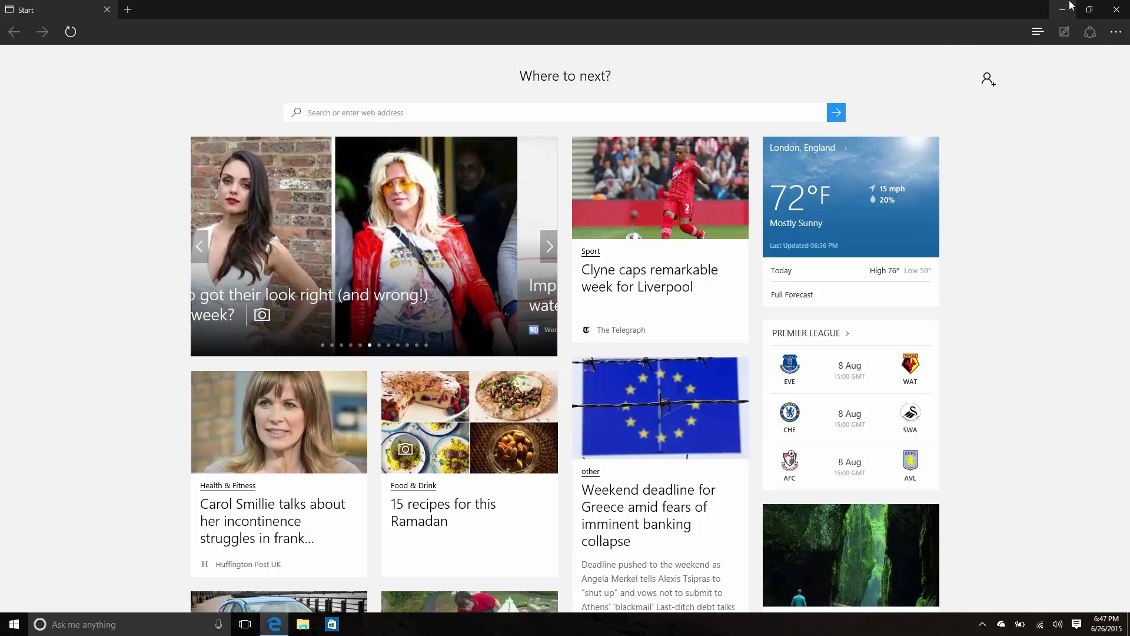
{"action": "left_click", "coordinate": [1070, 6]}
Lock the PC, dismiss the lock screen, and sign back in by entering the account password
{"action": "key", "text": "super"}
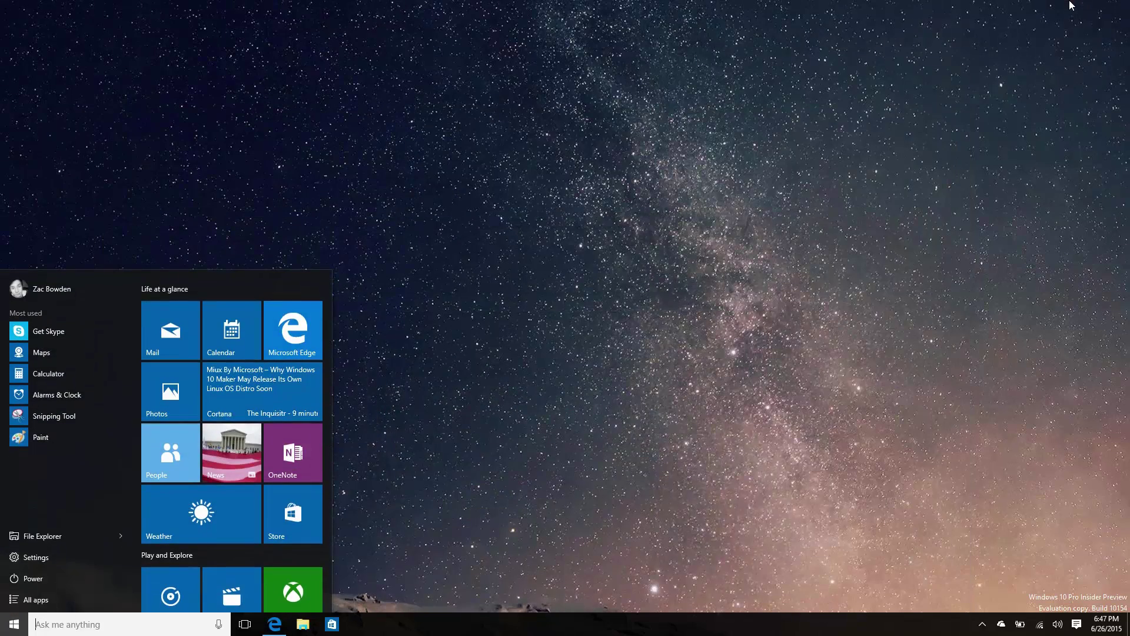
{"action": "key", "text": "super+l"}
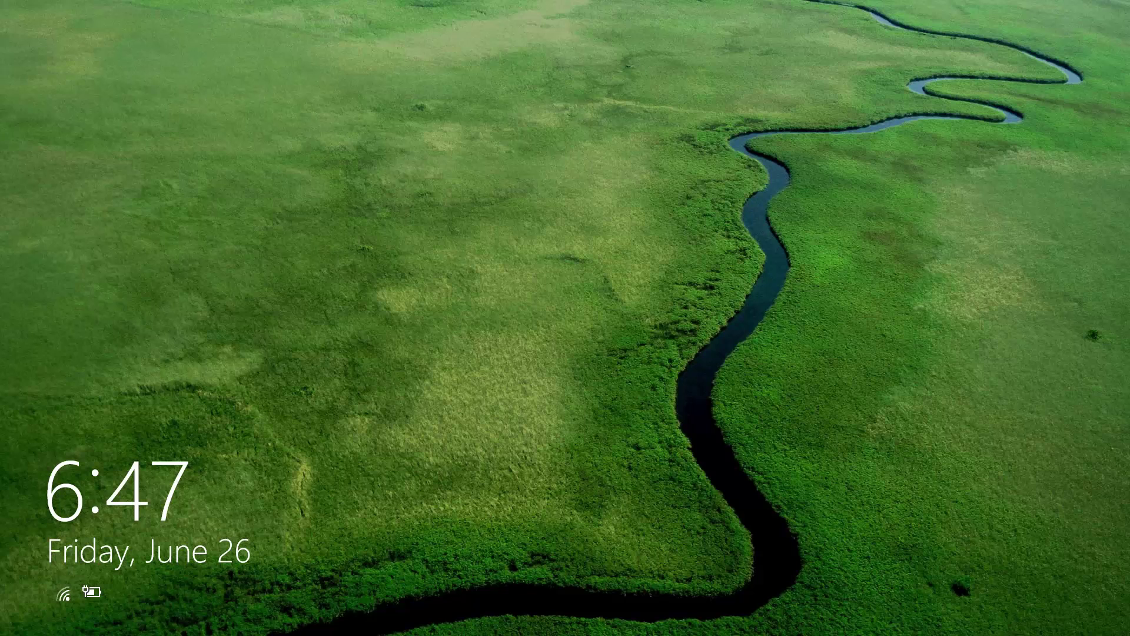
{"action": "left_click", "coordinate": [805, 271]}
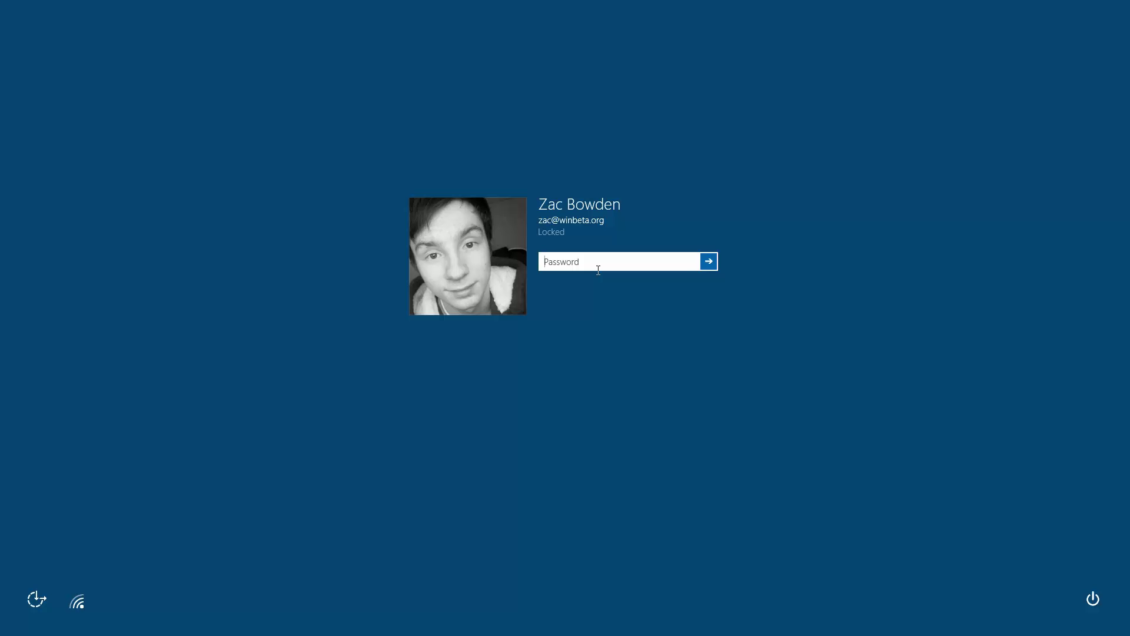
{"action": "type", "text": "•••••••••"}
{"action": "key", "text": "Return"}
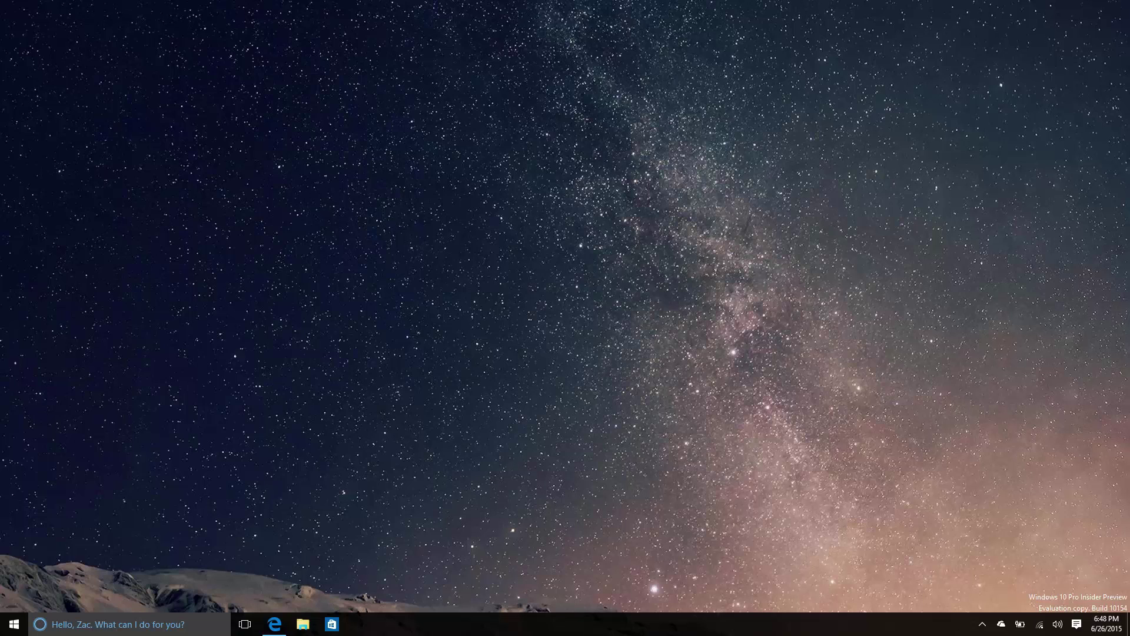
Open Cortana's Notebook and look through its list of categories
{"action": "left_click", "coordinate": [140, 622]}
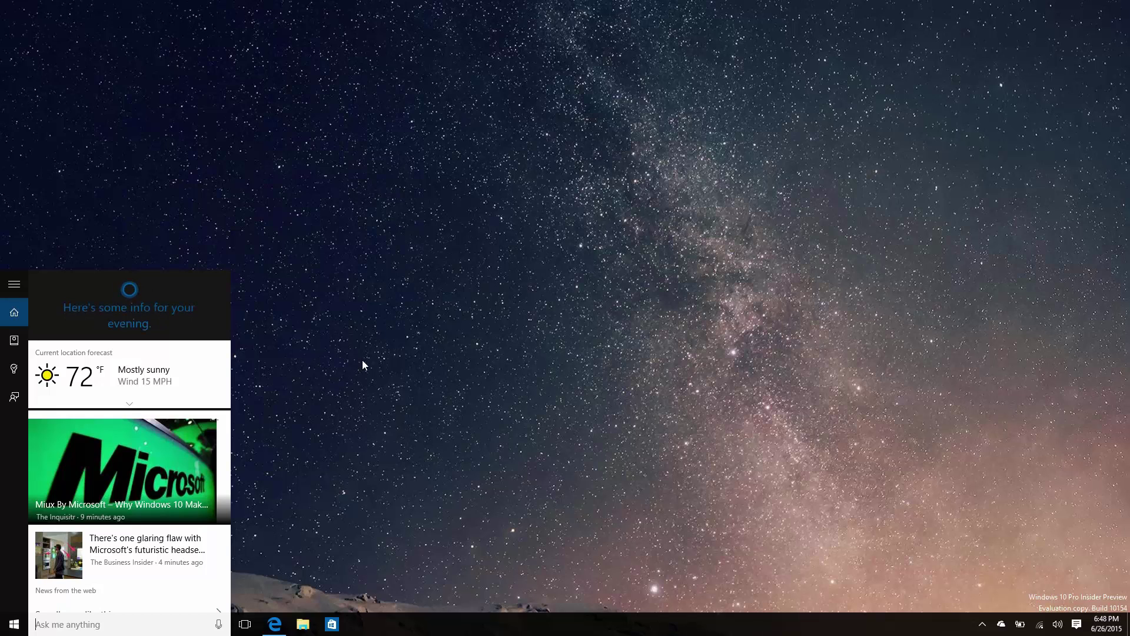
{"action": "left_click", "coordinate": [17, 275]}
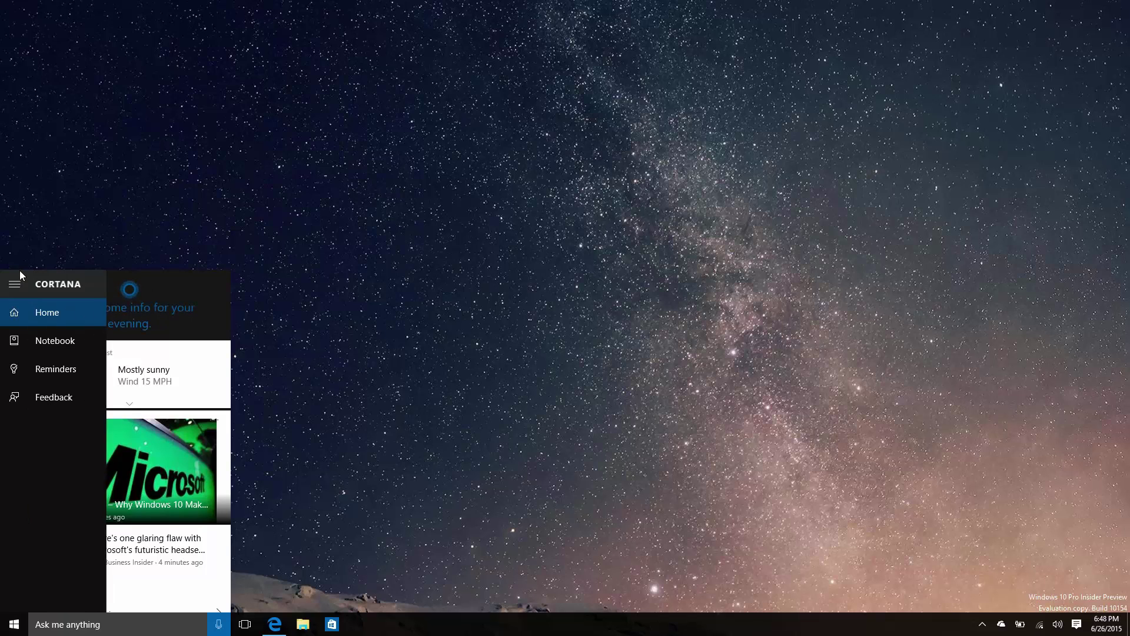
{"action": "left_click", "coordinate": [94, 345]}
{"action": "scroll", "coordinate": [97, 450], "scroll_direction": "down", "scroll_amount": 2}
{"action": "scroll", "coordinate": [99, 450], "scroll_direction": "up", "scroll_amount": 2}
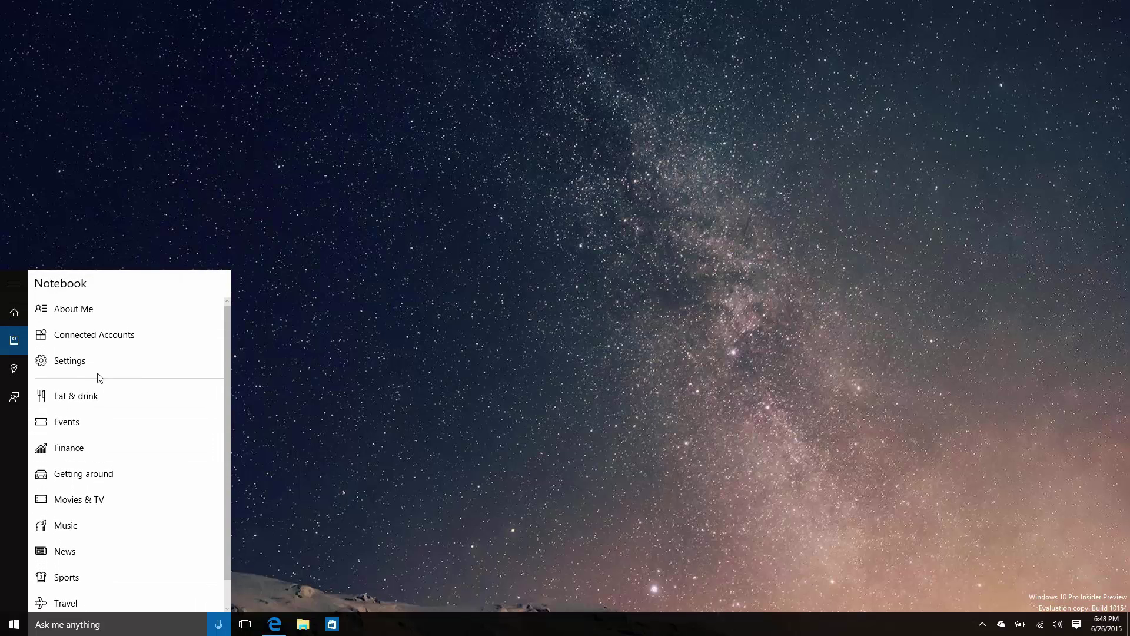
Open Cortana's settings from the Notebook and review the Hey Cortana and Respond best options
{"action": "left_click", "coordinate": [96, 369]}
{"action": "scroll", "coordinate": [127, 533], "scroll_direction": "down", "scroll_amount": 3}
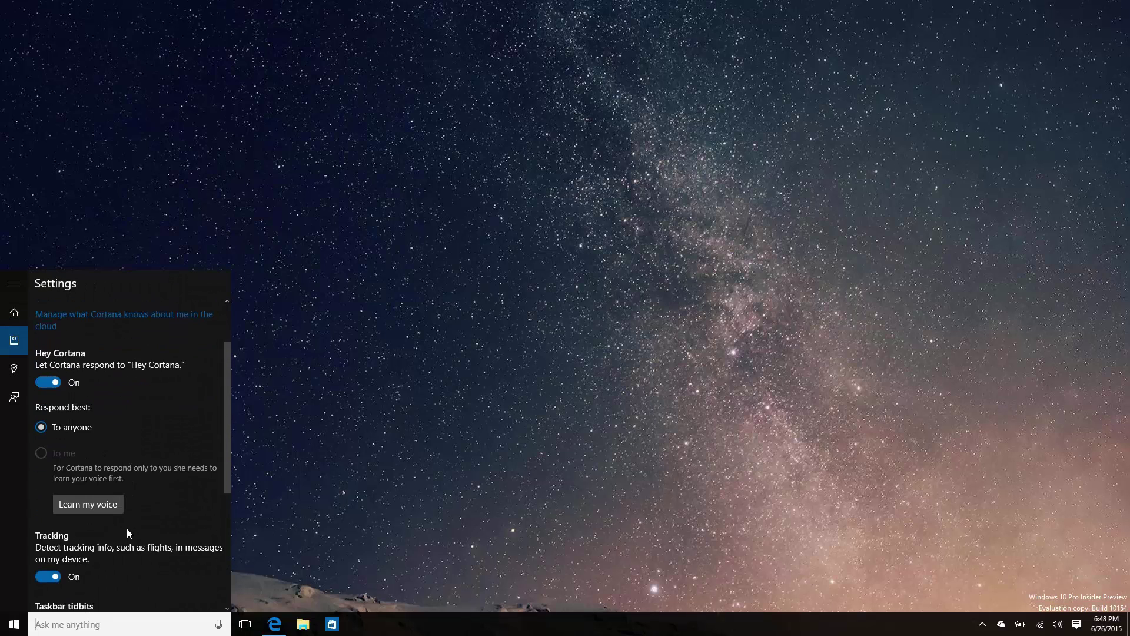
{"action": "scroll", "coordinate": [128, 529], "scroll_direction": "up", "scroll_amount": 2}
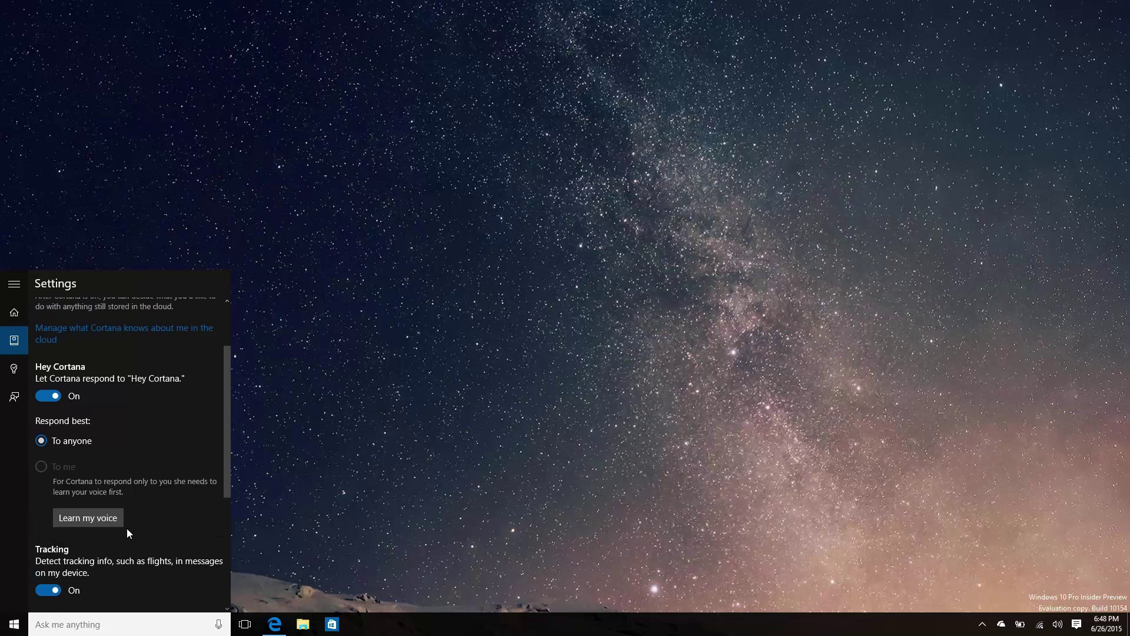
{"action": "scroll", "coordinate": [126, 528], "scroll_direction": "up", "scroll_amount": 1}
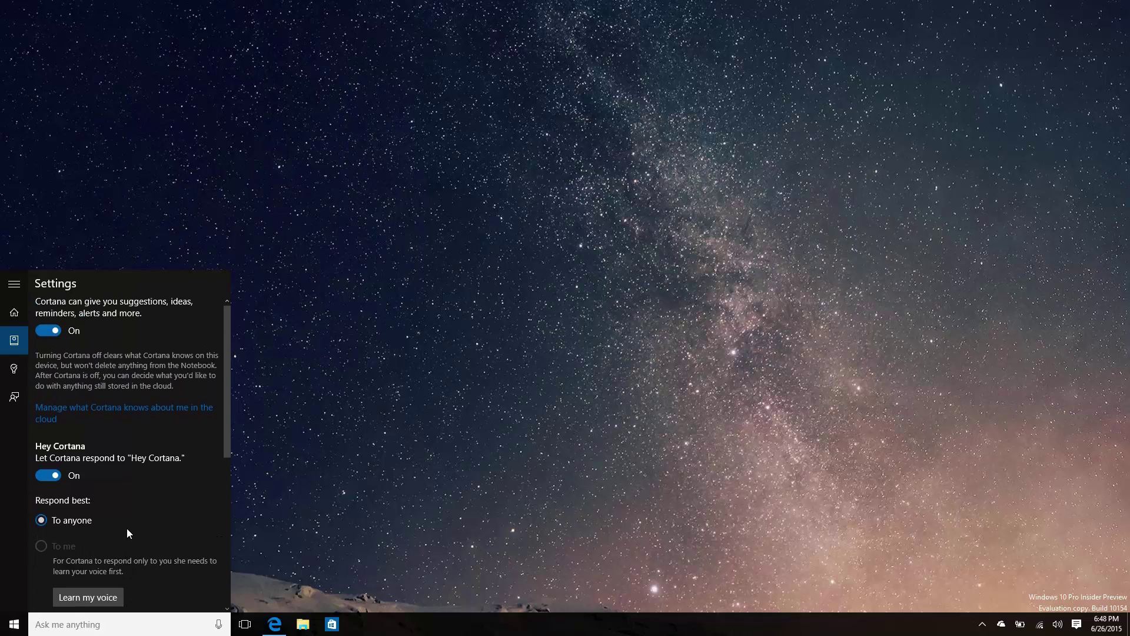
{"action": "scroll", "coordinate": [154, 528], "scroll_direction": "down", "scroll_amount": 3}
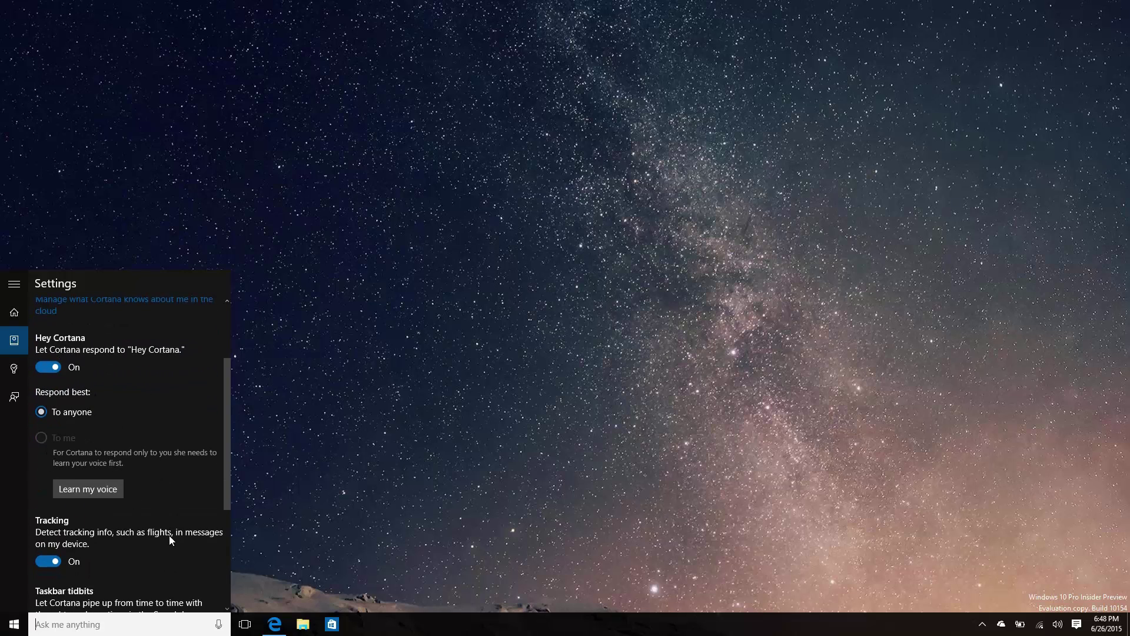
Start Cortana's voice training with the Learn my voice option, and dismiss it partway through the phrases
{"action": "left_click", "coordinate": [85, 489]}
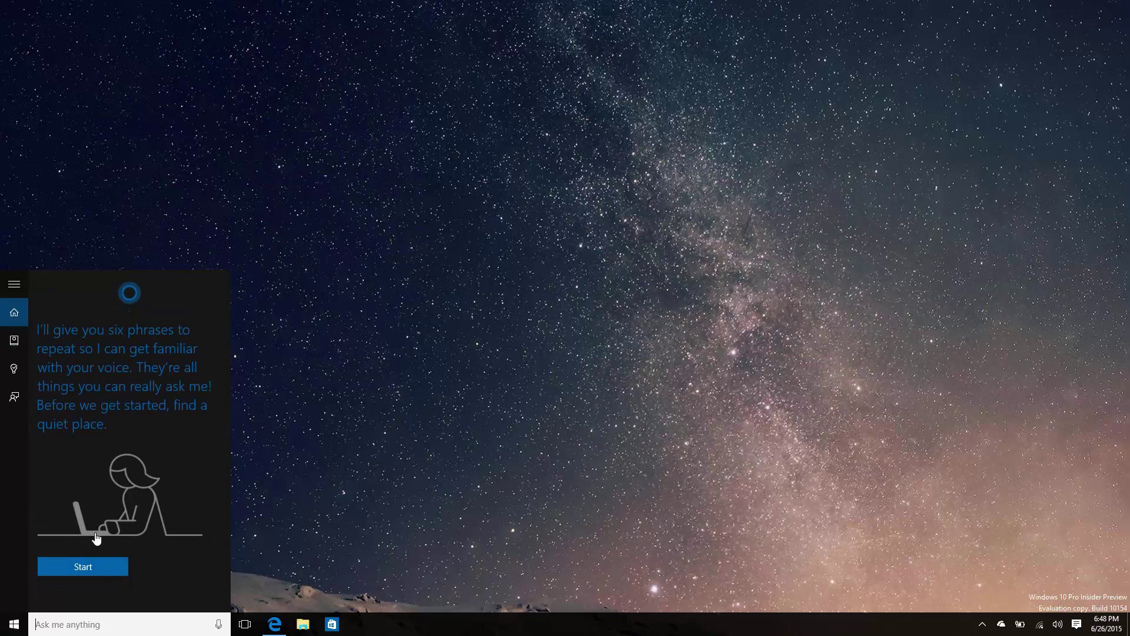
{"action": "left_click", "coordinate": [93, 566]}
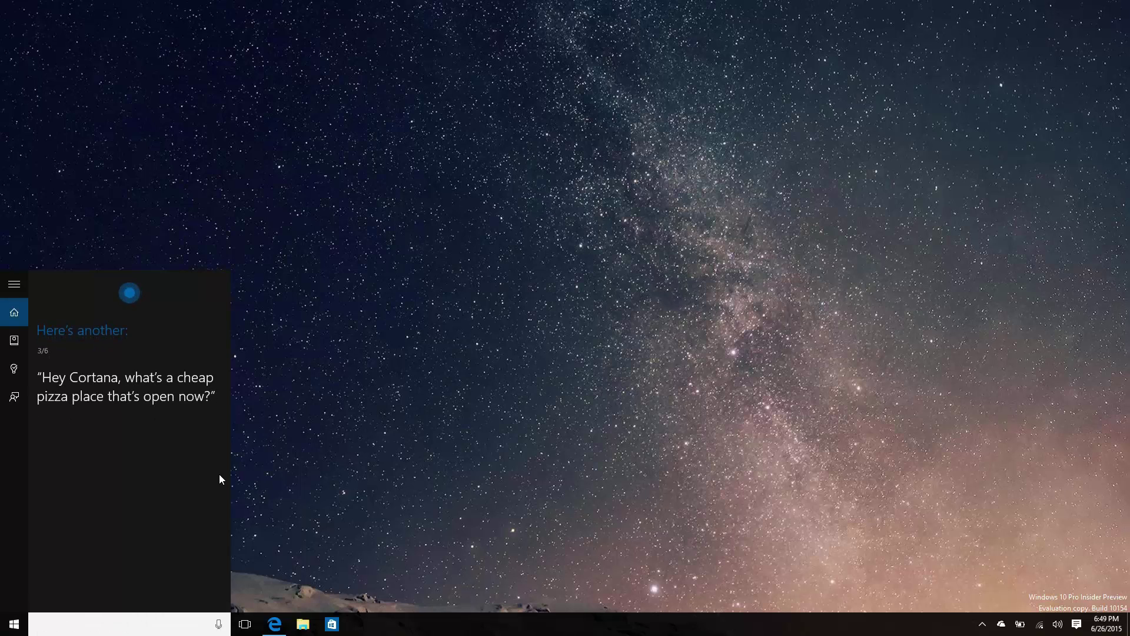
{"action": "left_click", "coordinate": [112, 196]}
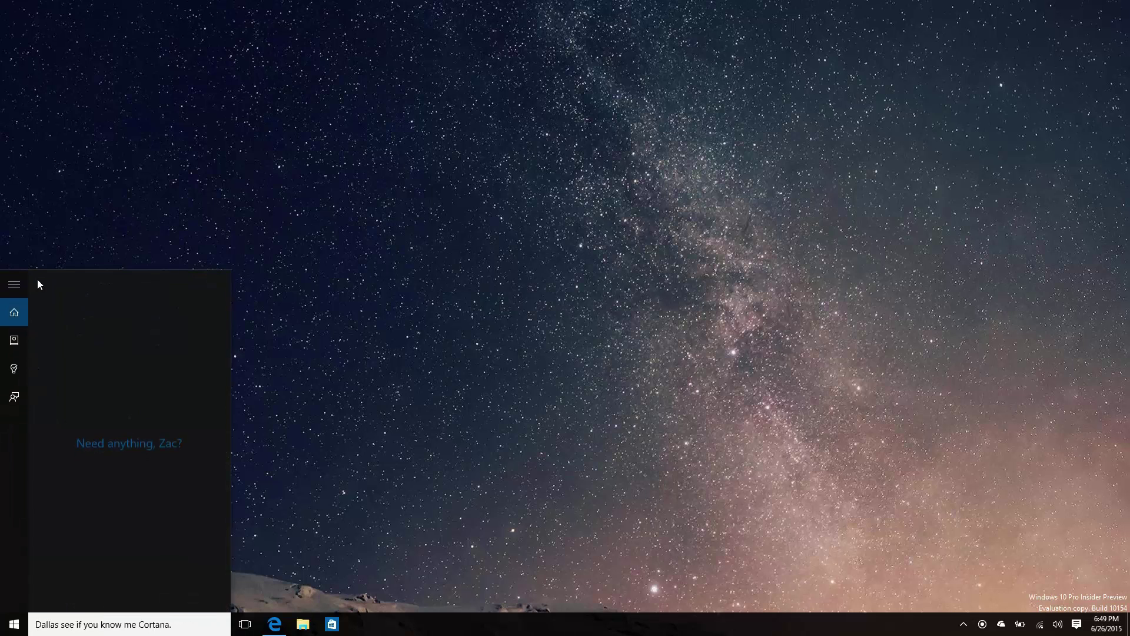
Return to the Notebook's settings, review the voice, tracking, taskbar tidbits and privacy options, and close Cortana
{"action": "left_click", "coordinate": [22, 294]}
{"action": "left_click", "coordinate": [31, 340]}
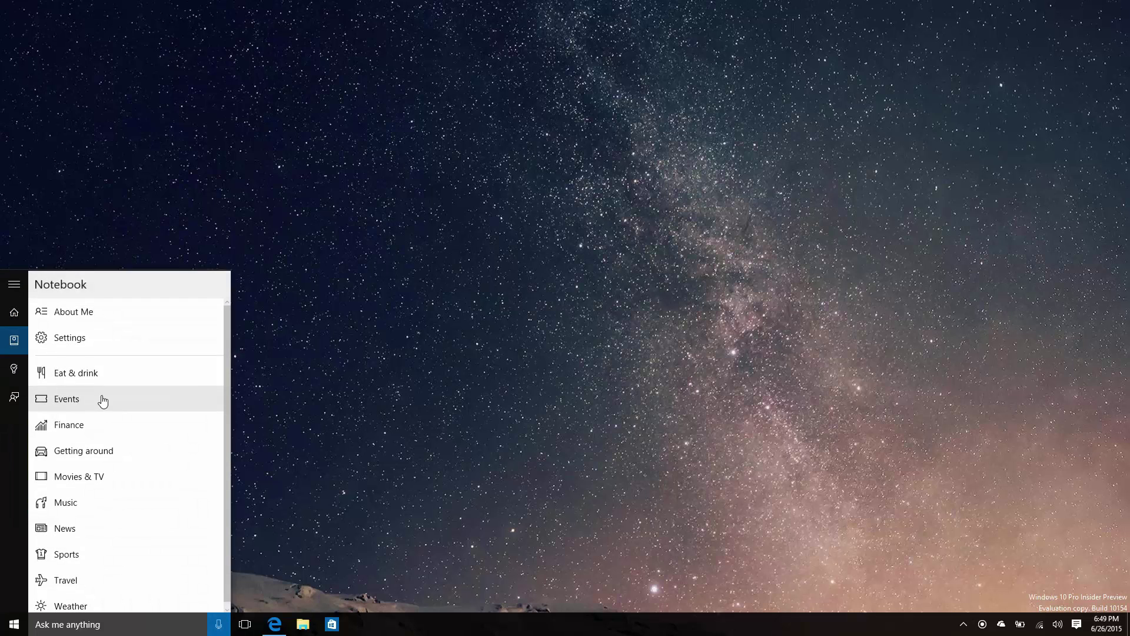
{"action": "left_click", "coordinate": [78, 352]}
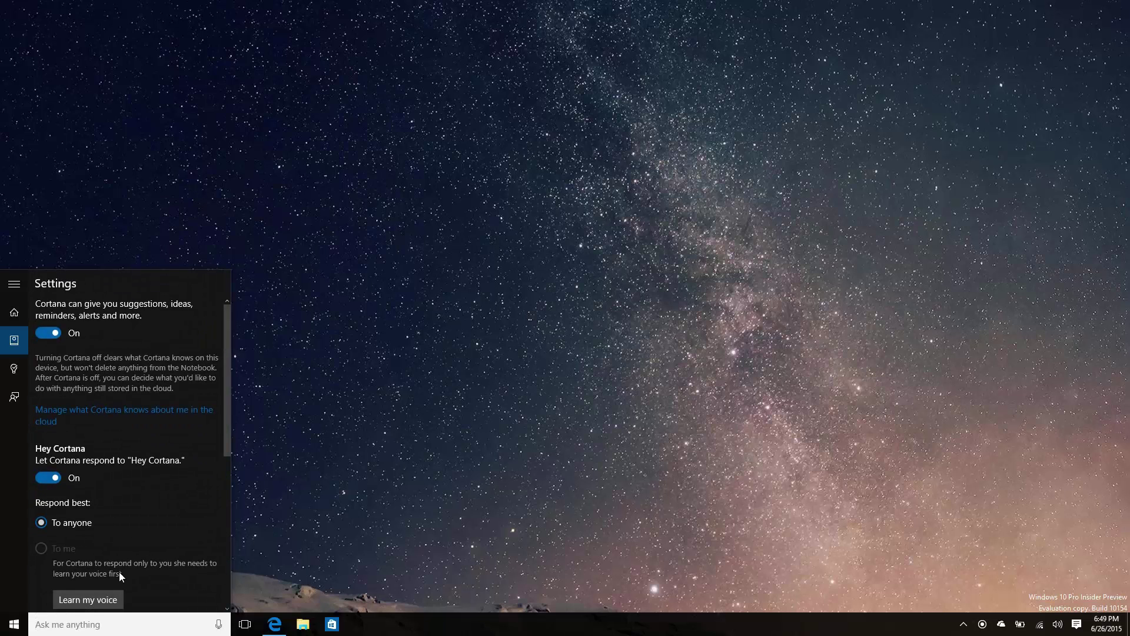
{"action": "scroll", "coordinate": [120, 575], "scroll_direction": "down", "scroll_amount": 3}
{"action": "scroll", "coordinate": [120, 576], "scroll_direction": "up", "scroll_amount": 1}
{"action": "scroll", "coordinate": [119, 571], "scroll_direction": "up", "scroll_amount": 2}
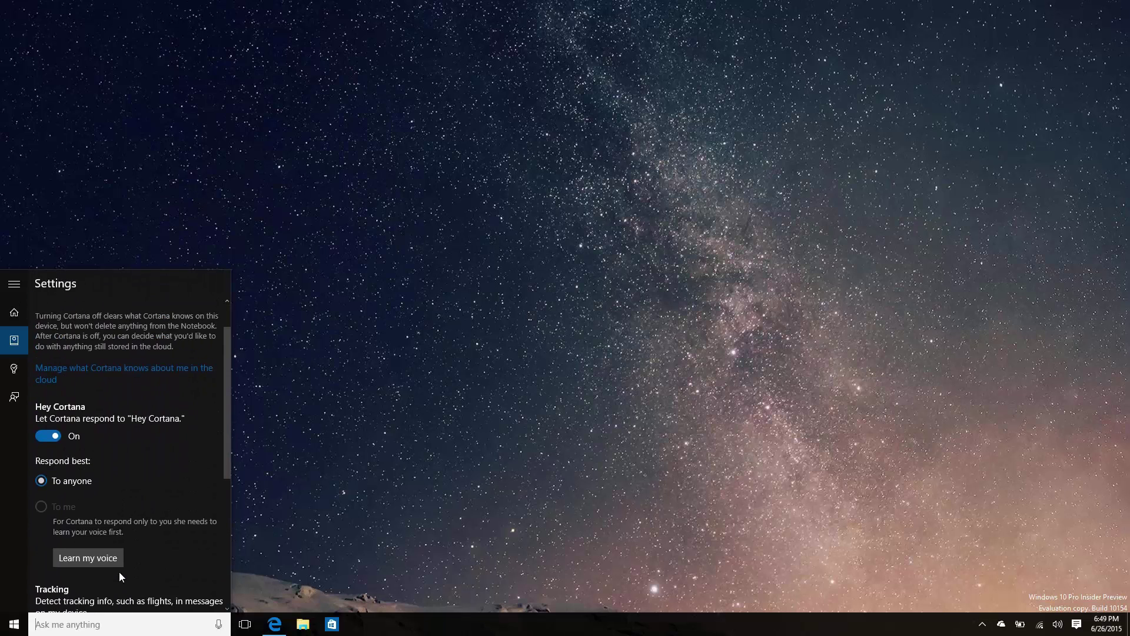
{"action": "scroll", "coordinate": [119, 571], "scroll_direction": "down", "scroll_amount": 5}
{"action": "scroll", "coordinate": [119, 574], "scroll_direction": "up", "scroll_amount": 1}
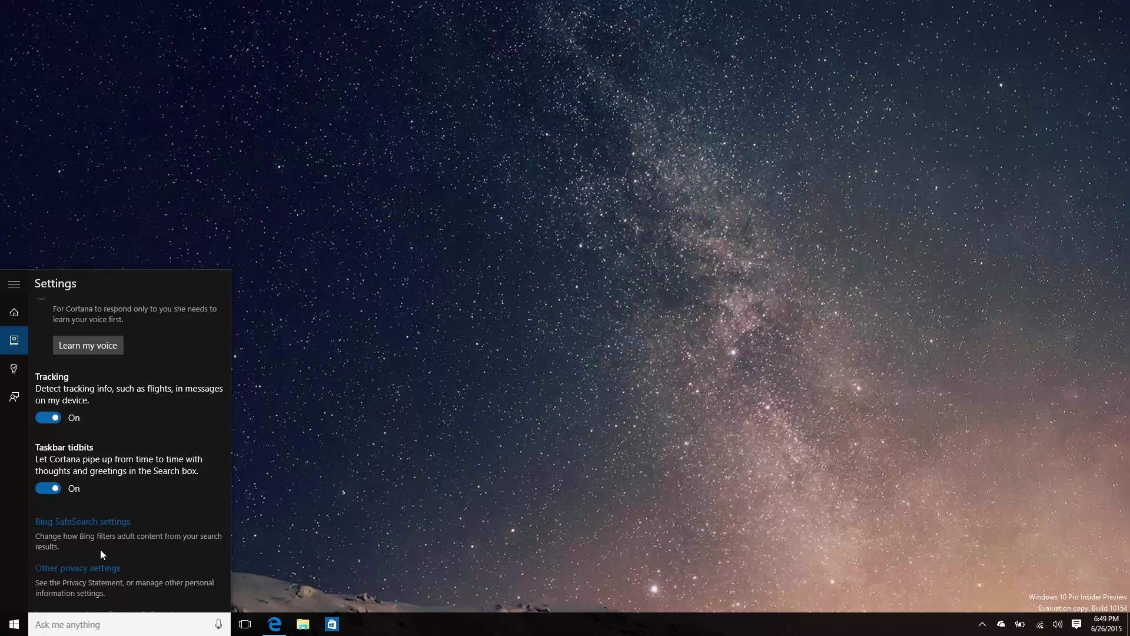
{"action": "scroll", "coordinate": [141, 538], "scroll_direction": "up", "scroll_amount": 5}
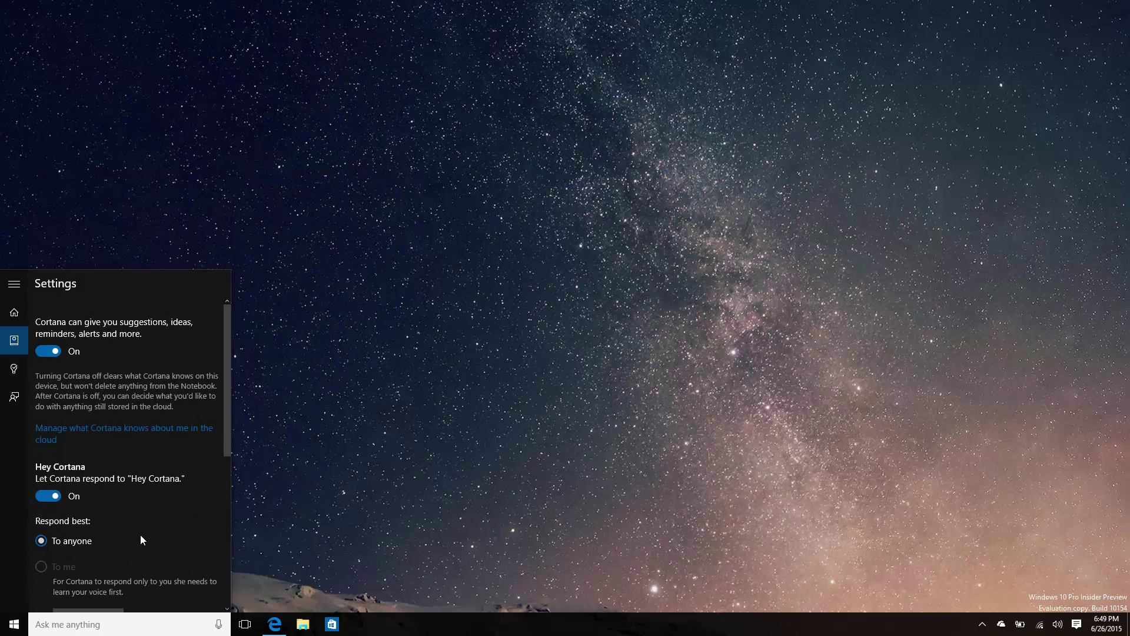
{"action": "left_click", "coordinate": [14, 311]}
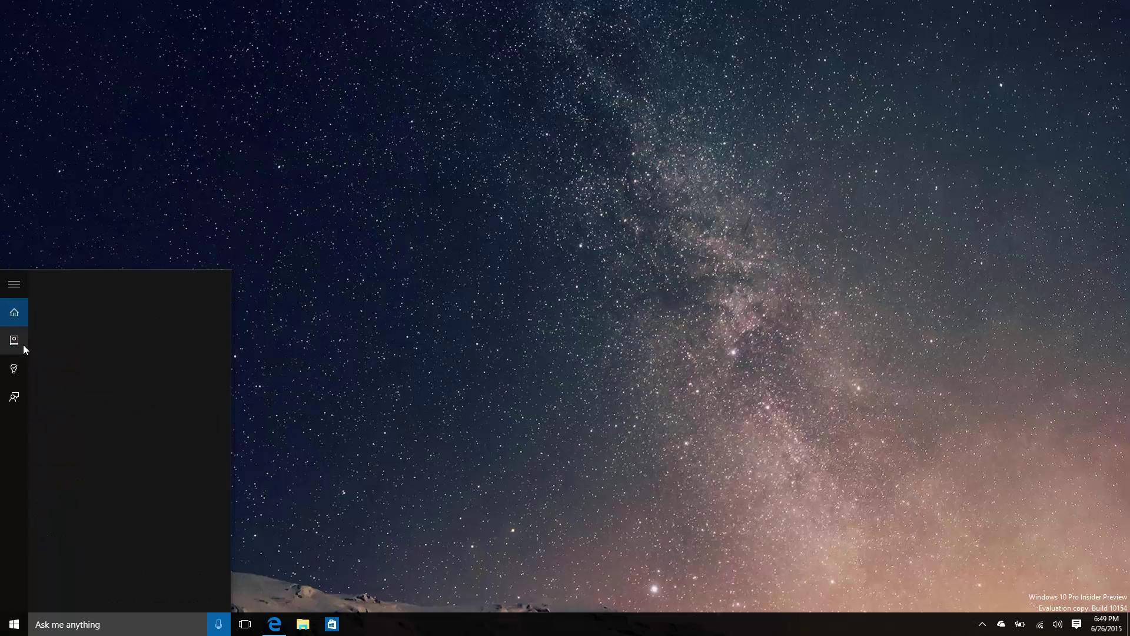
{"action": "left_click", "coordinate": [161, 128]}
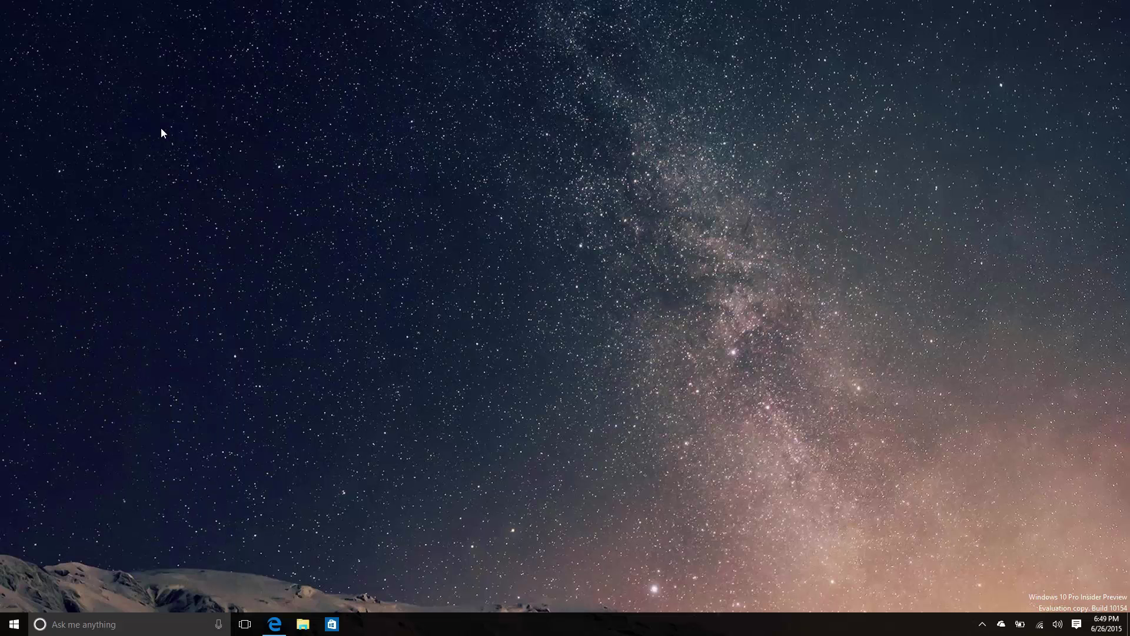
Open the Start menu and look through the Life at a glance and Play and Explore tiles
{"action": "key", "text": "super"}
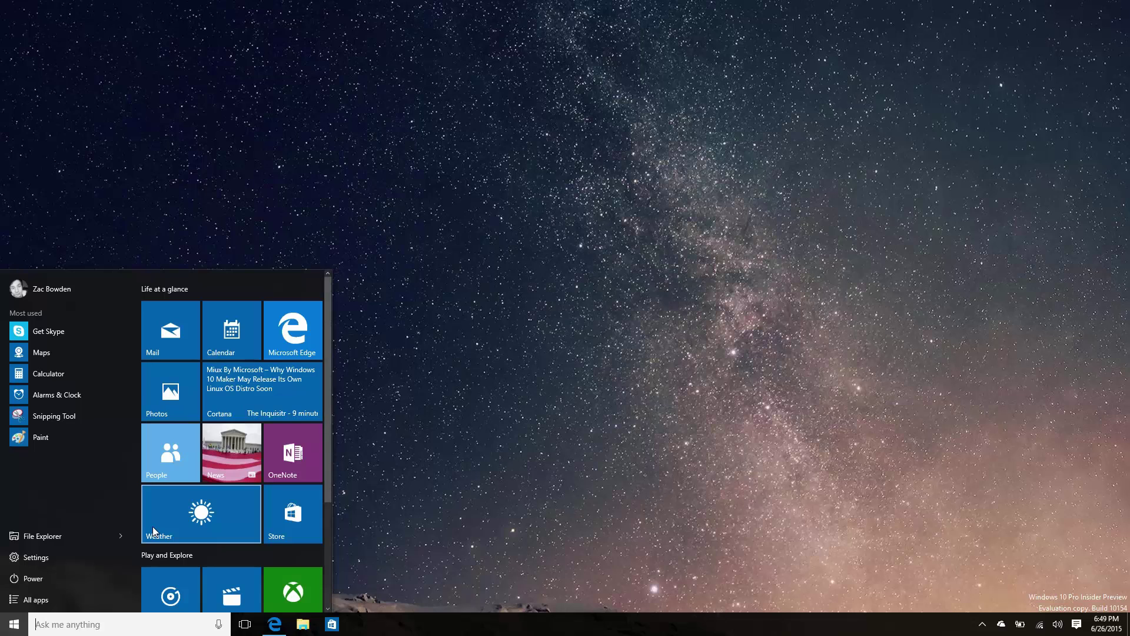
{"action": "scroll", "coordinate": [186, 443], "scroll_direction": "down", "scroll_amount": 3}
{"action": "scroll", "coordinate": [186, 444], "scroll_direction": "up", "scroll_amount": 3}
{"action": "scroll", "coordinate": [224, 510], "scroll_direction": "down", "scroll_amount": 3}
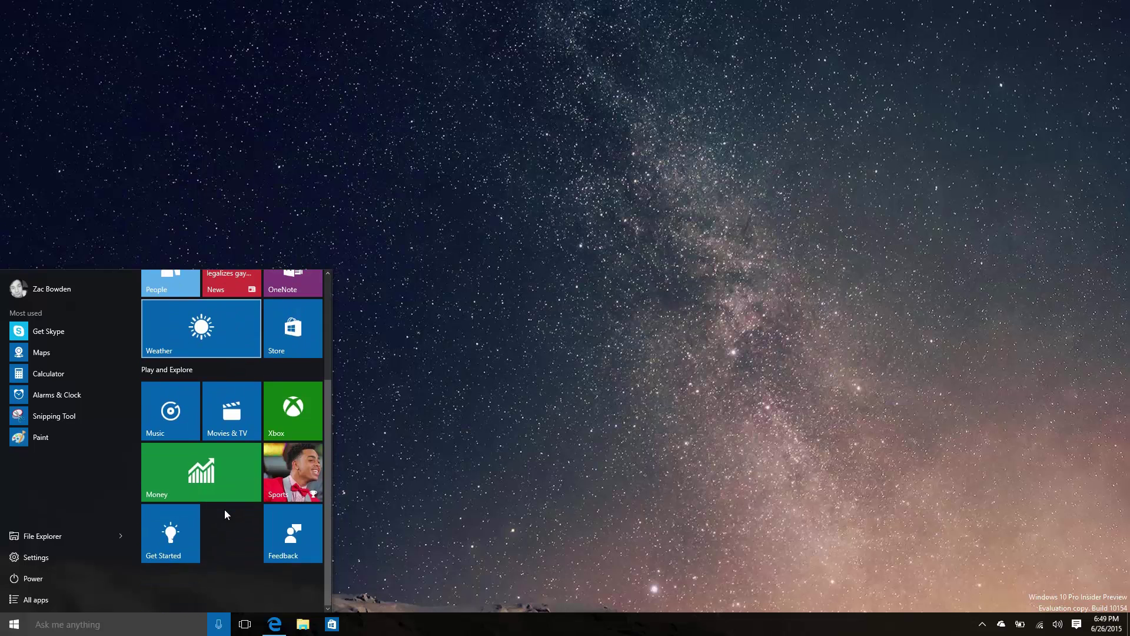
{"action": "scroll", "coordinate": [224, 510], "scroll_direction": "up", "scroll_amount": 1}
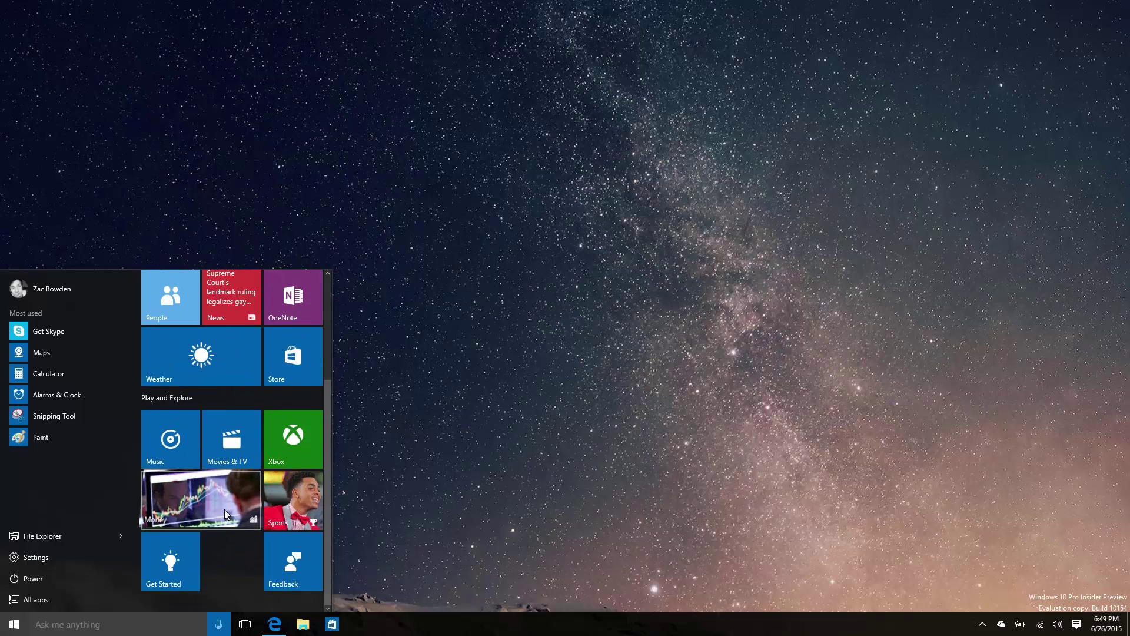
Open File Explorer and Settings, move the Settings window over File Explorer to compare their title bars, and close both
{"action": "left_click", "coordinate": [303, 624]}
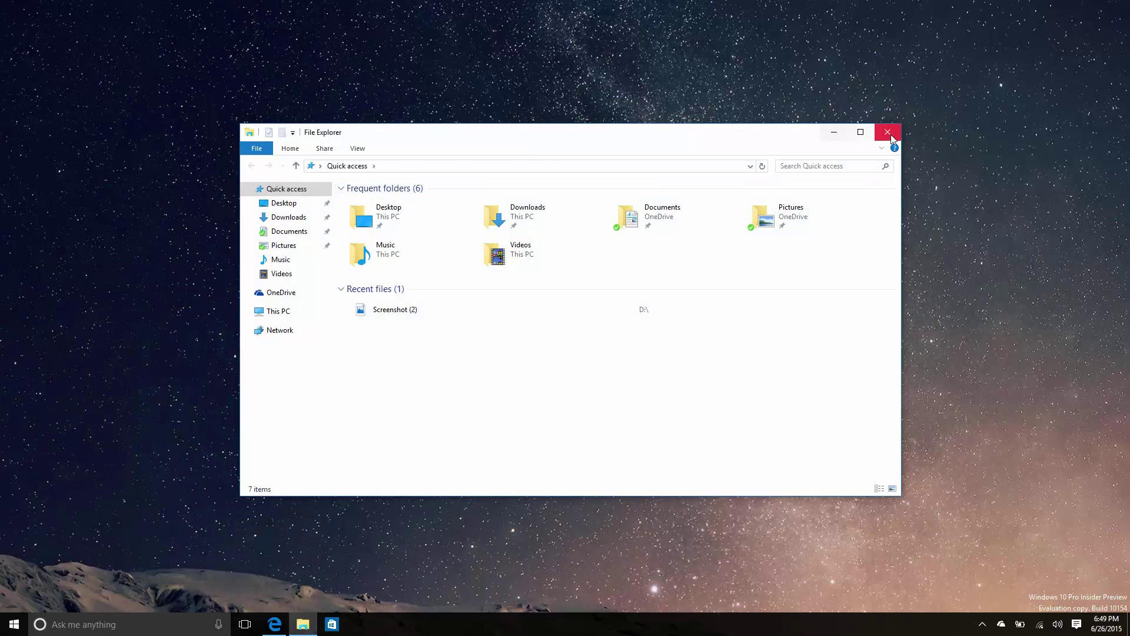
{"action": "left_click", "coordinate": [14, 624]}
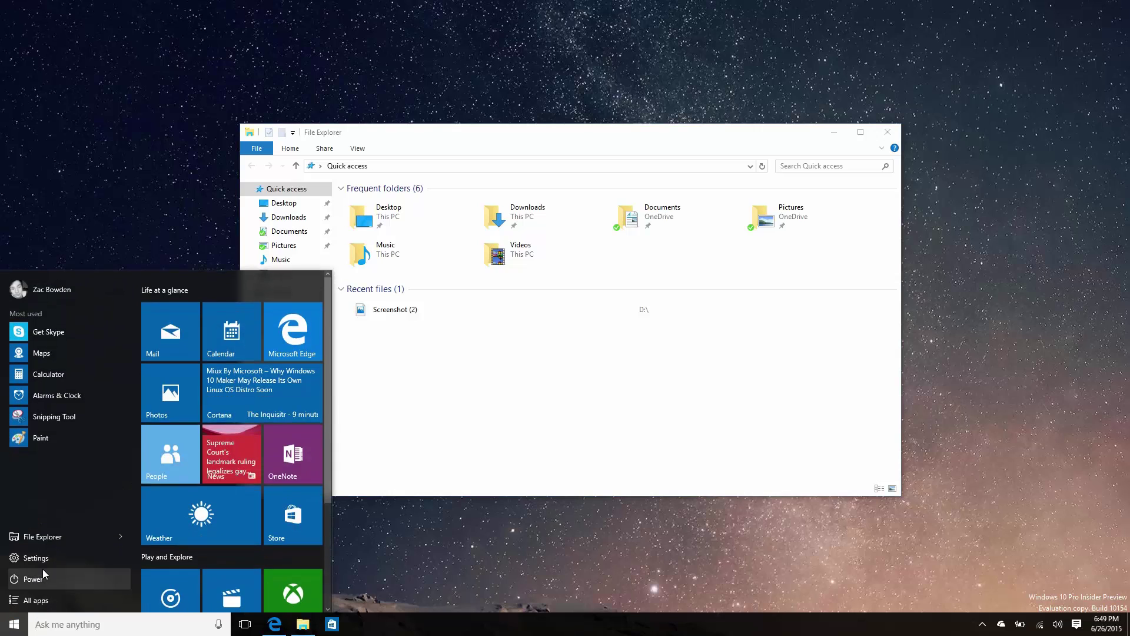
{"action": "left_click", "coordinate": [35, 553]}
{"action": "left_click_drag", "start_coordinate": [542, 5], "coordinate": [314, 164]}
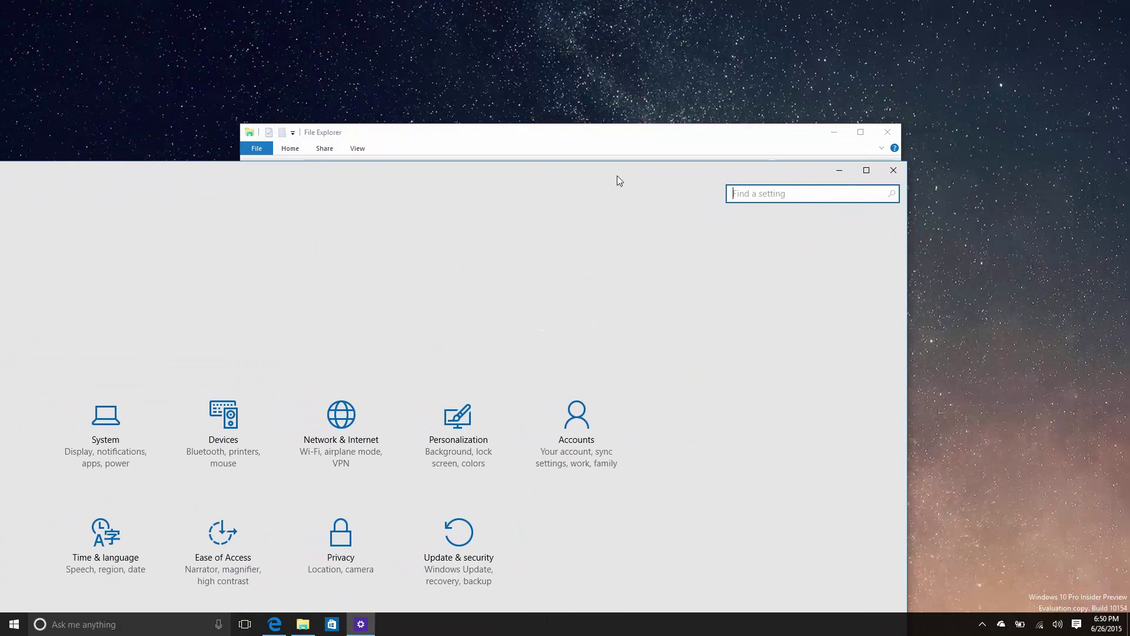
{"action": "left_click", "coordinate": [894, 170]}
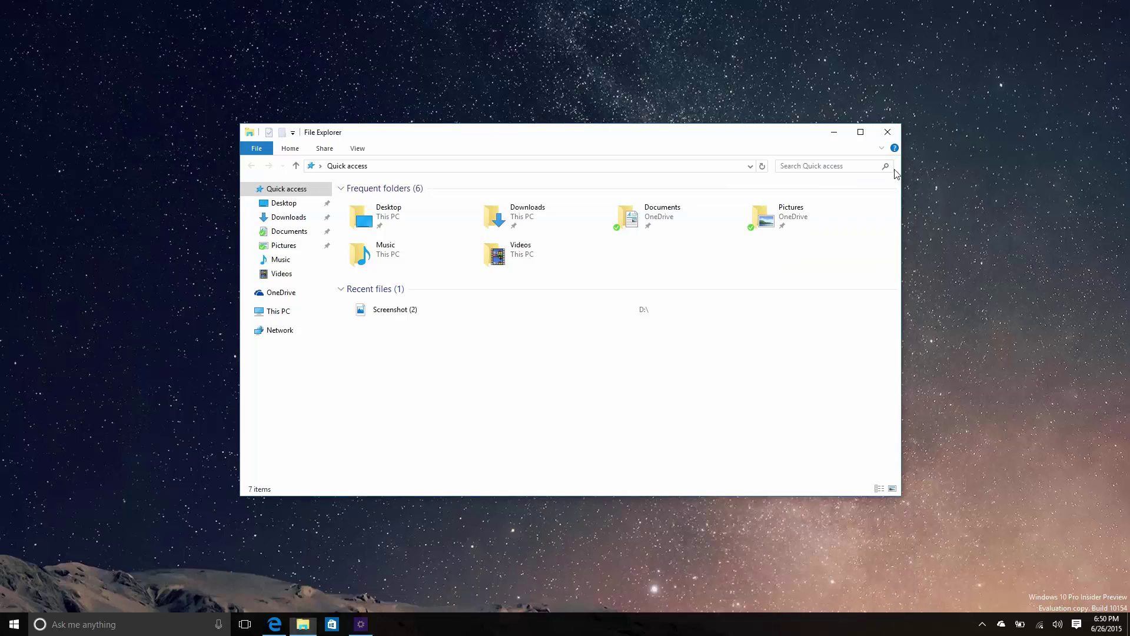
{"action": "left_click", "coordinate": [887, 132]}
Show the Start menu once more, and briefly open File Explorer before closing it
{"action": "key", "text": "super"}
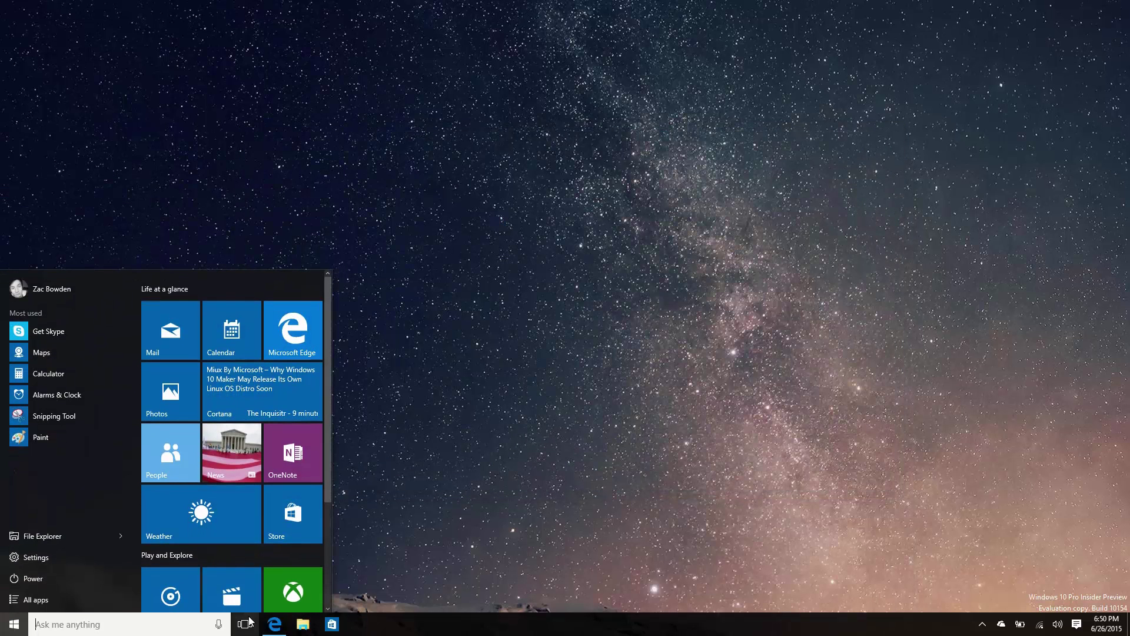
{"action": "left_click", "coordinate": [311, 624]}
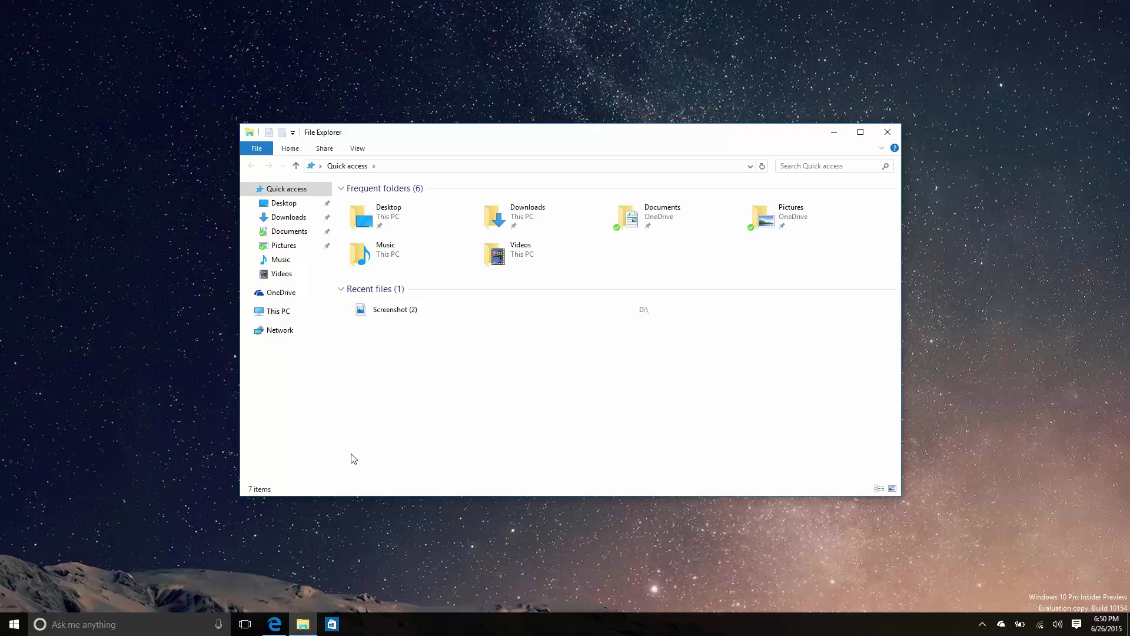
{"action": "left_click", "coordinate": [887, 131]}
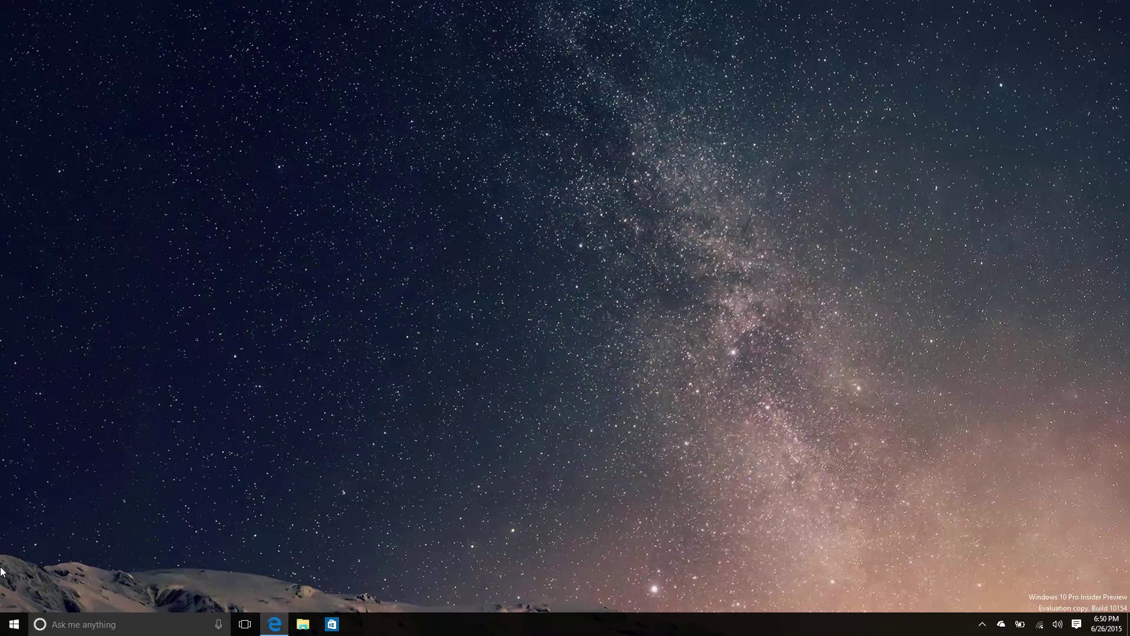
Turn on Tablet mode from the Action Center and launch Microsoft Edge from the full-screen Start
{"action": "left_click", "coordinate": [1077, 624]}
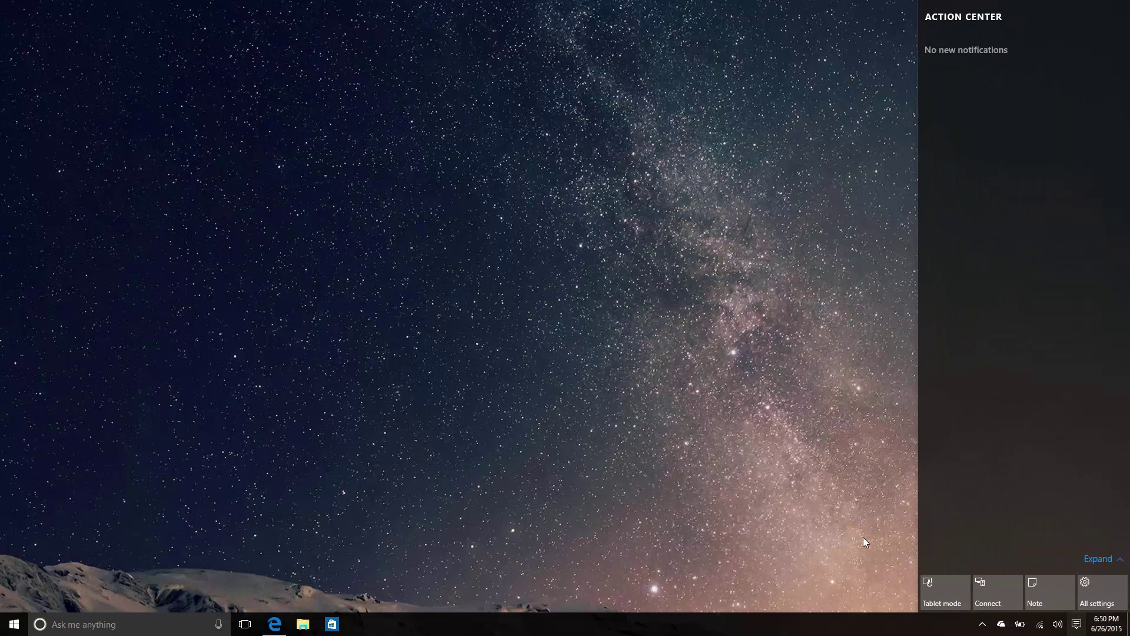
{"action": "left_click", "coordinate": [945, 590]}
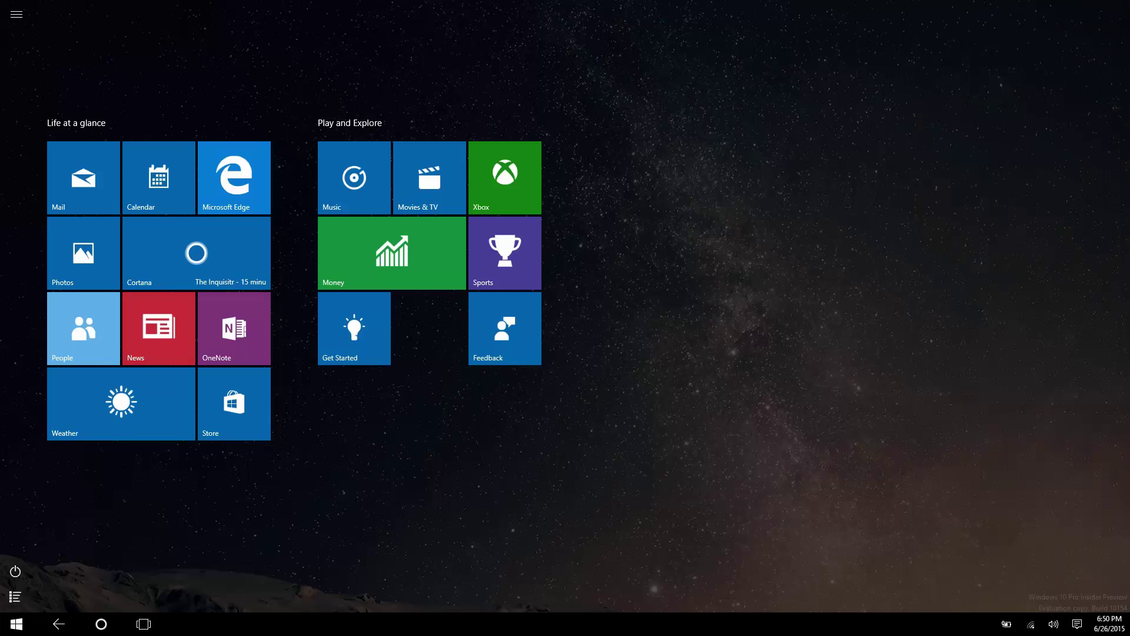
{"action": "left_click", "coordinate": [234, 178]}
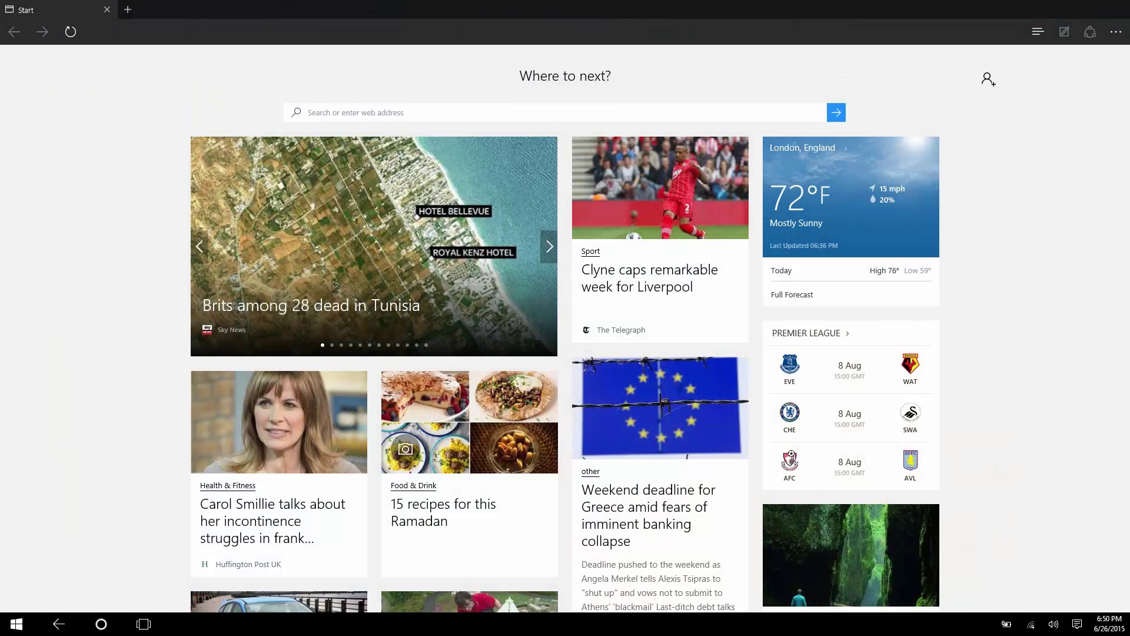
Open Mail, snap it to the right half of the screen and fill the other half with Microsoft Edge
{"action": "key", "text": "super"}
{"action": "left_click", "coordinate": [83, 179]}
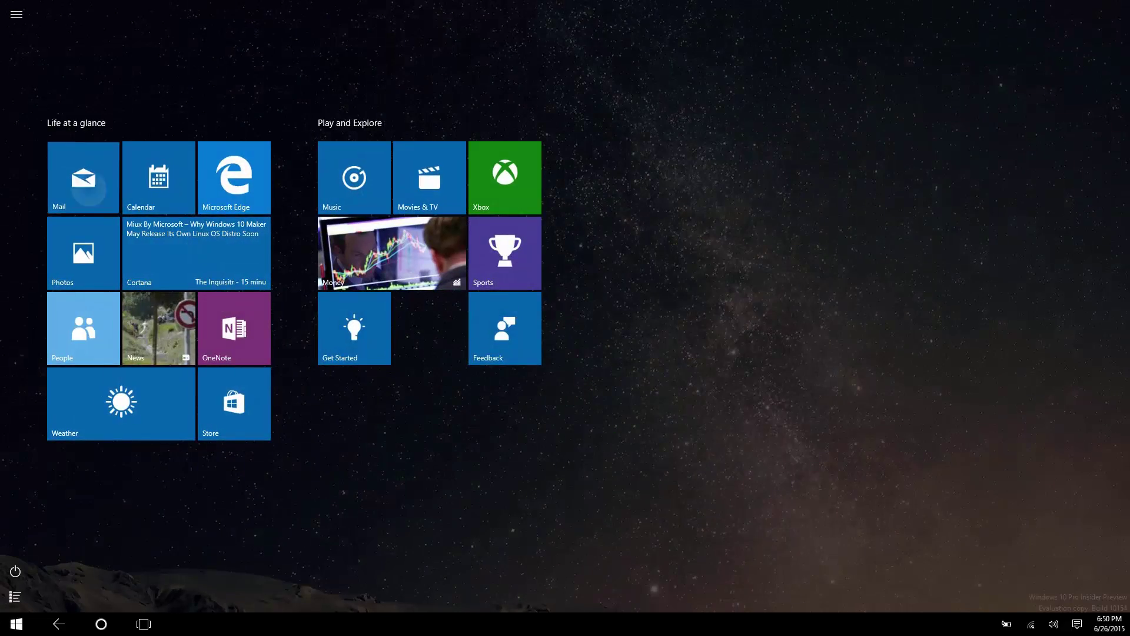
{"action": "key", "text": "super+Right"}
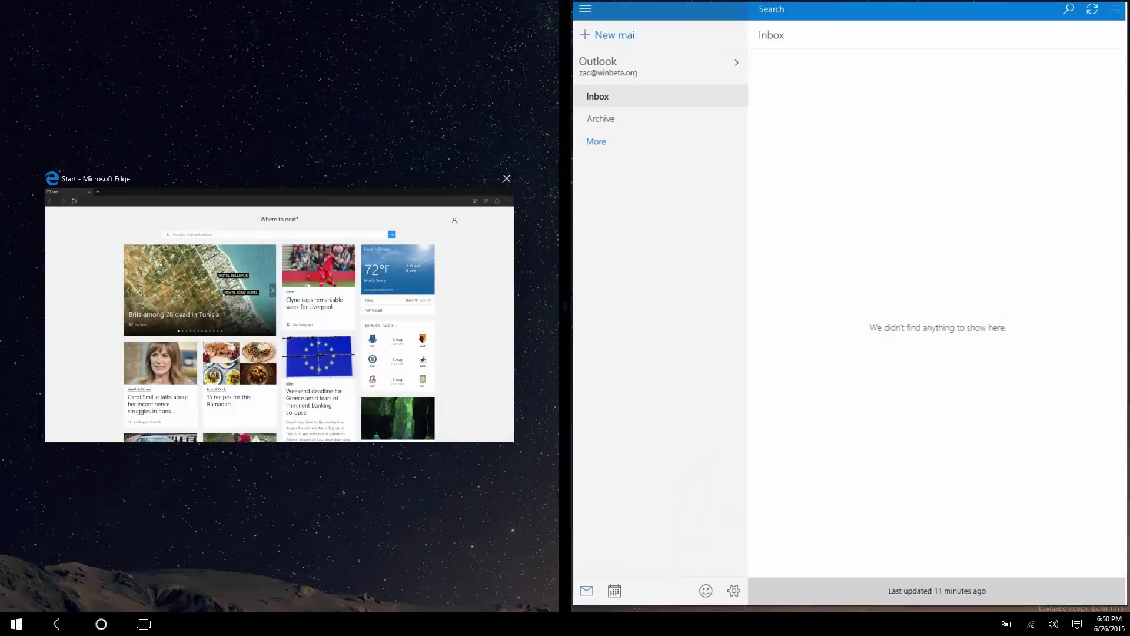
{"action": "left_click", "coordinate": [280, 312]}
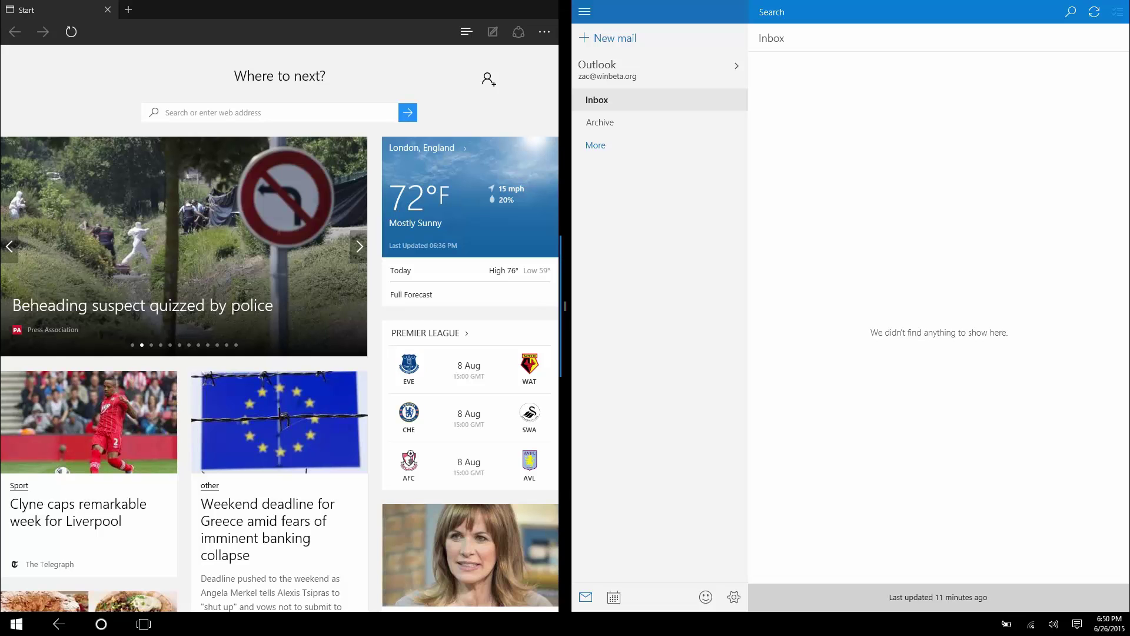
{"action": "mouse_move", "coordinate": [565, 306]}
{"action": "left_mouse_down"}
{"action": "mouse_move", "coordinate": [865, 305]}
{"action": "mouse_move", "coordinate": [294, 305]}
{"action": "mouse_move", "coordinate": [565, 306]}
{"action": "left_mouse_up"}
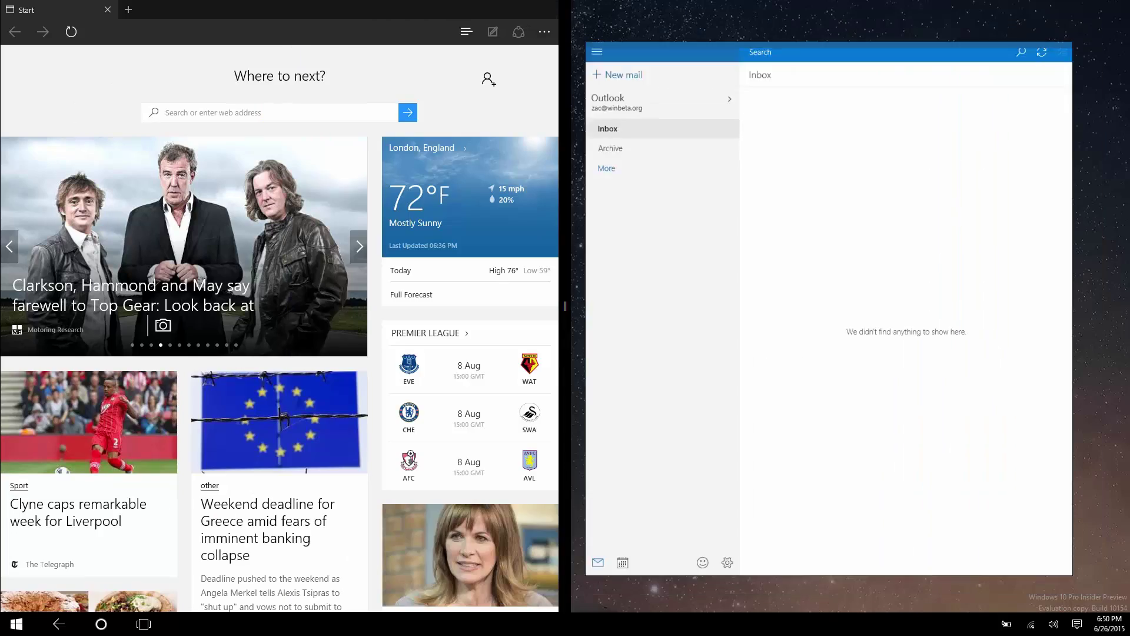
Look through the full-screen Start's all apps list, power options and expanded menu of most used apps
{"action": "key", "text": "super"}
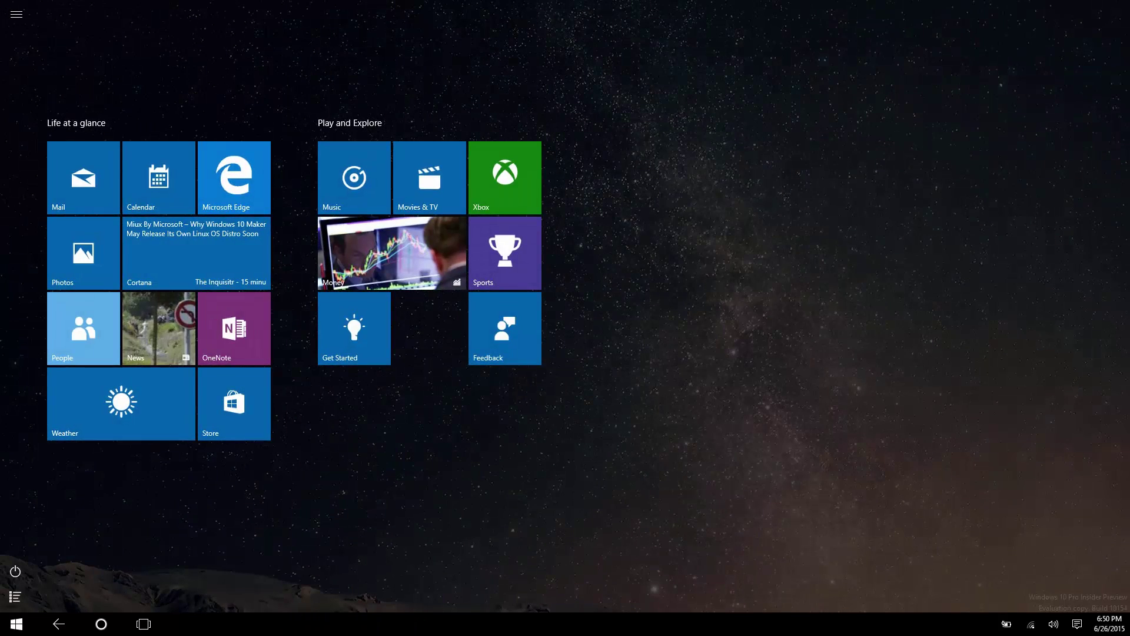
{"action": "left_click", "coordinate": [14, 596]}
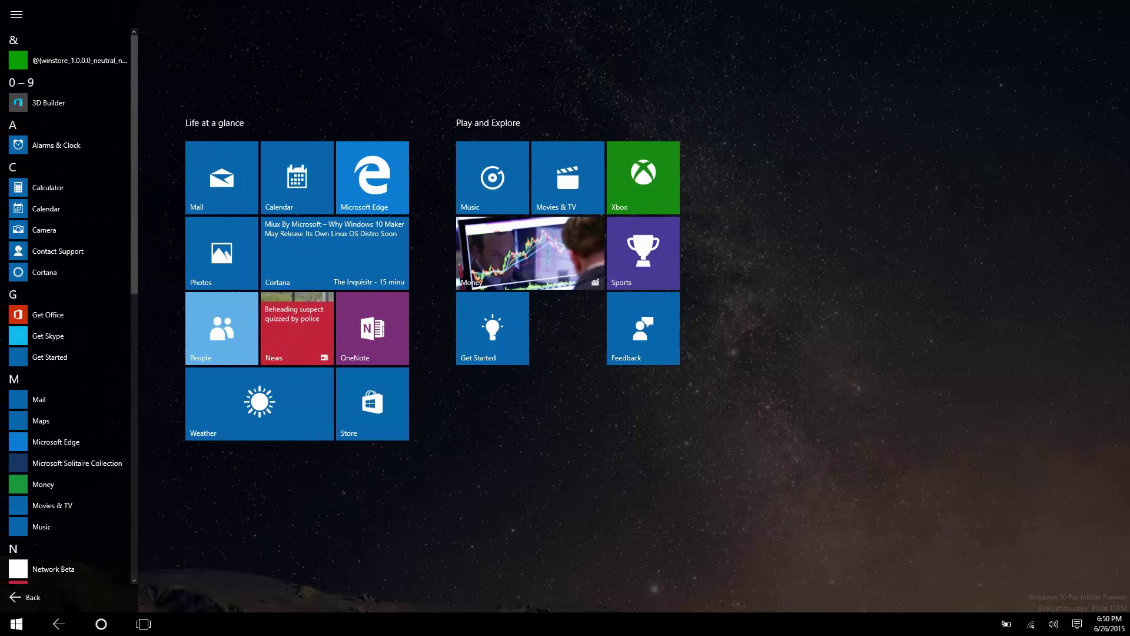
{"action": "scroll", "coordinate": [68, 294], "scroll_direction": "down", "scroll_amount": 10}
{"action": "scroll", "coordinate": [68, 294], "scroll_direction": "up", "scroll_amount": 5}
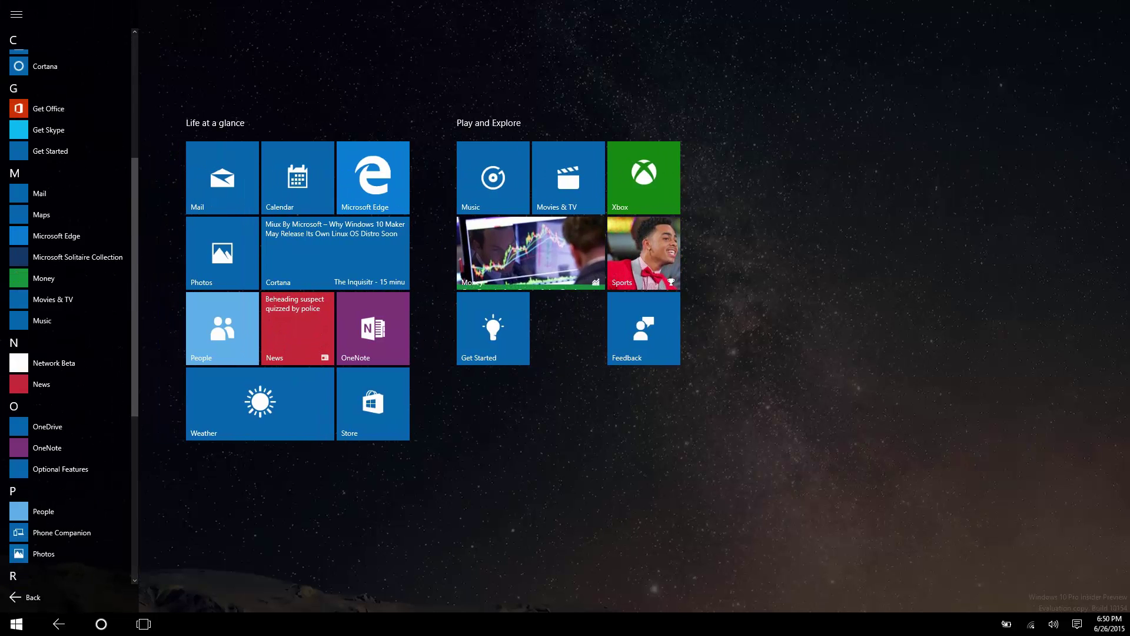
{"action": "left_click", "coordinate": [24, 596]}
{"action": "left_click", "coordinate": [15, 571]}
{"action": "left_click", "coordinate": [15, 571]}
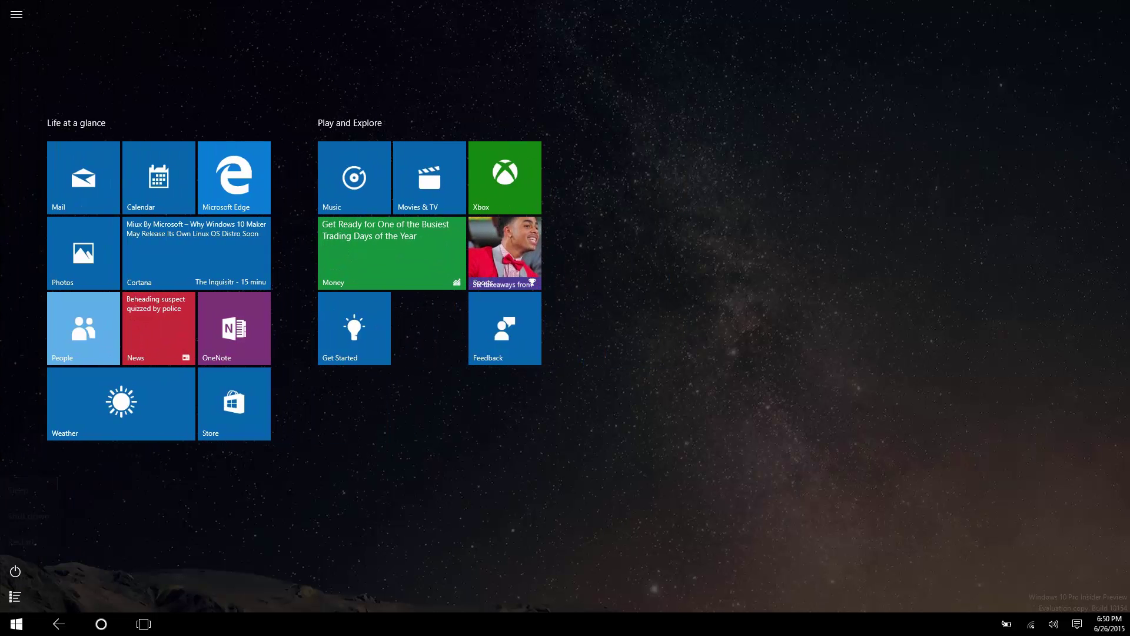
{"action": "left_click", "coordinate": [14, 596]}
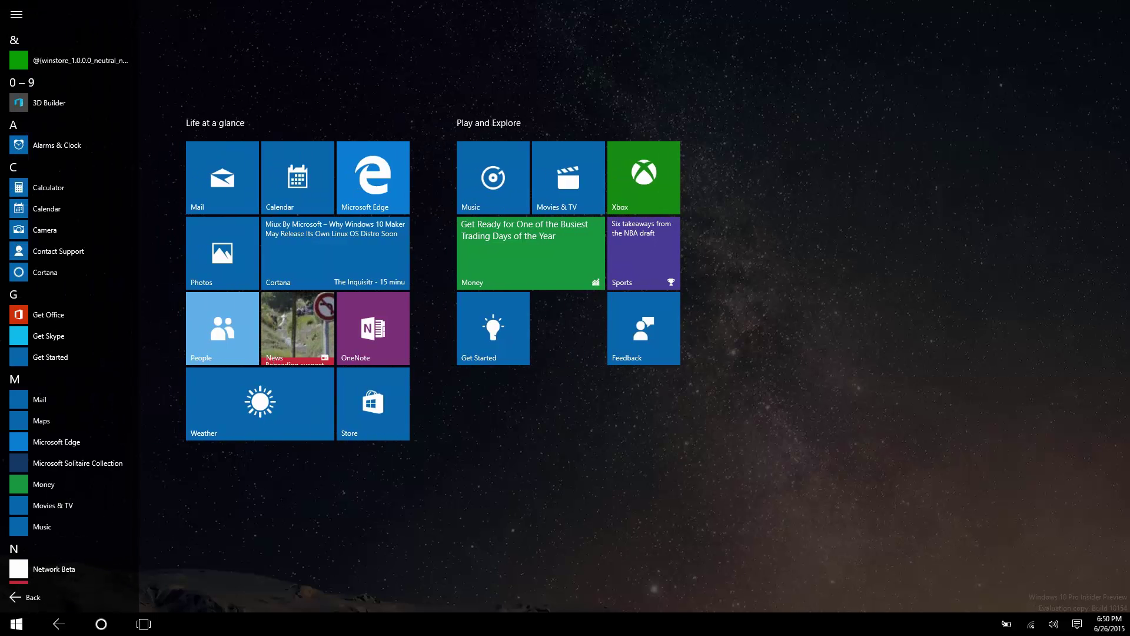
{"action": "left_click", "coordinate": [23, 596]}
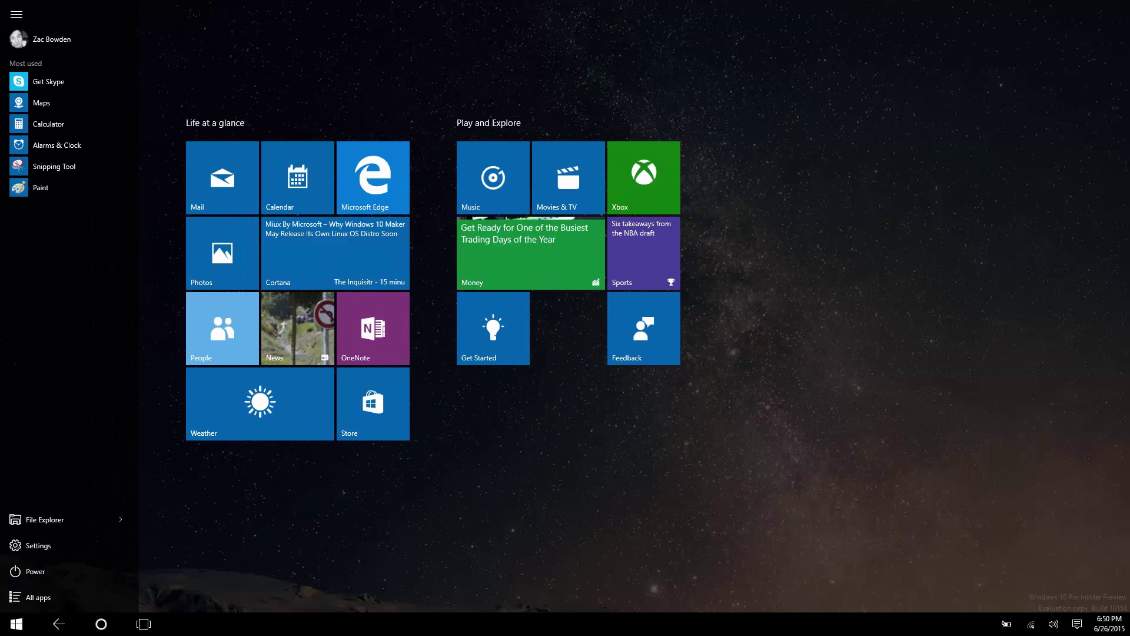
Turn off Tablet mode from the Action Center and close the Action Center
{"action": "key", "text": "super+a"}
{"action": "left_click", "coordinate": [945, 591]}
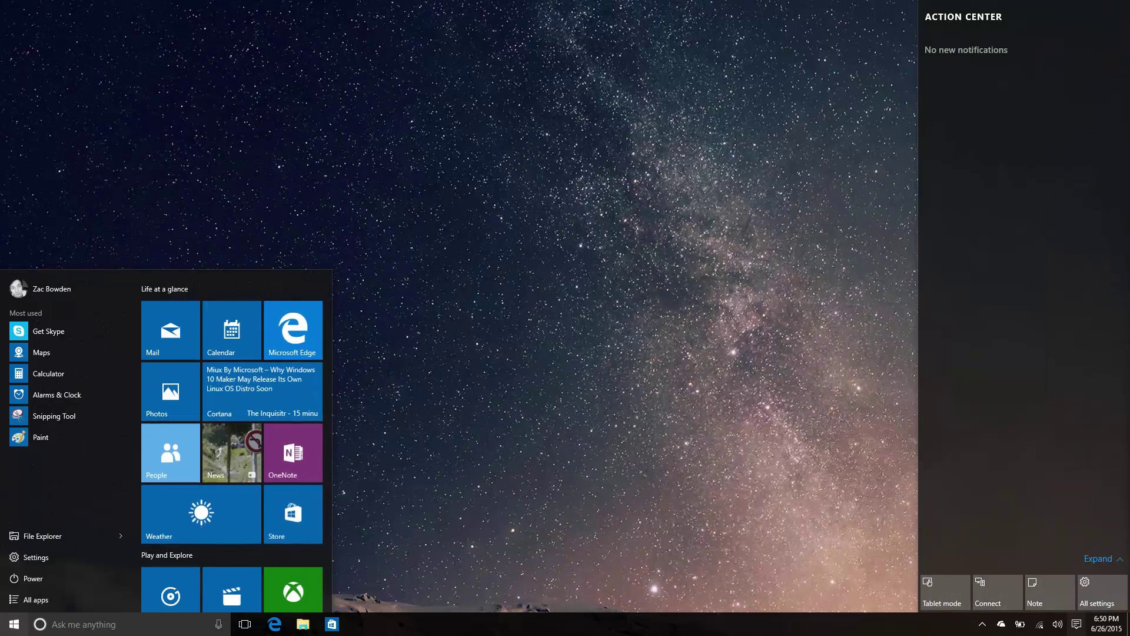
{"action": "key", "text": "Escape"}
Look through the full All apps list in the desktop Start menu and close the menu
{"action": "key", "text": "super"}
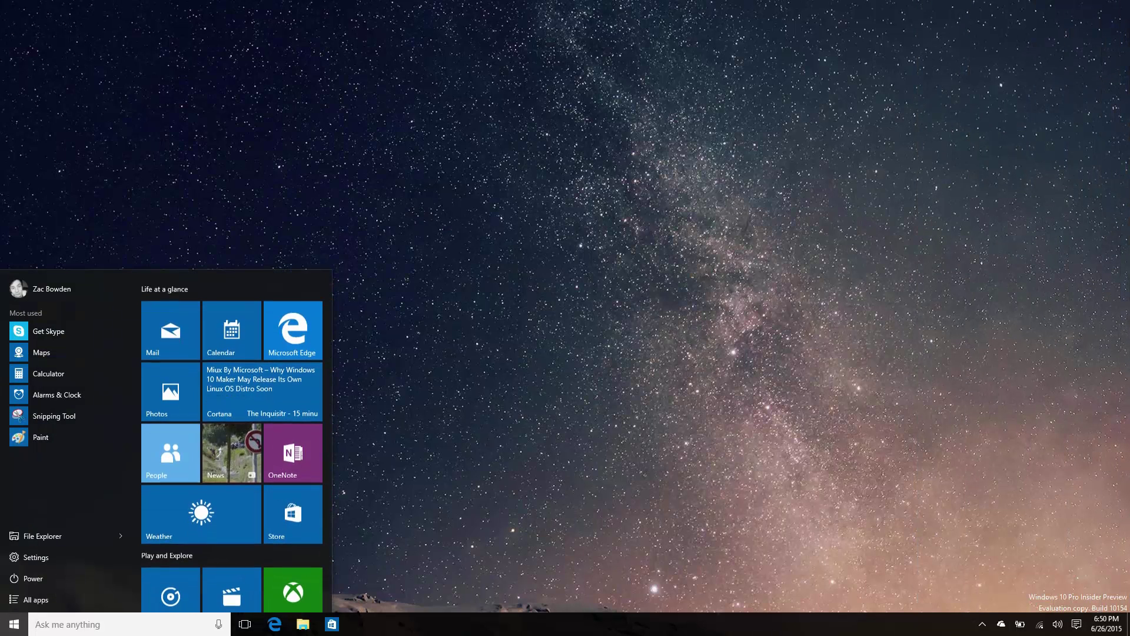
{"action": "left_click", "coordinate": [24, 593]}
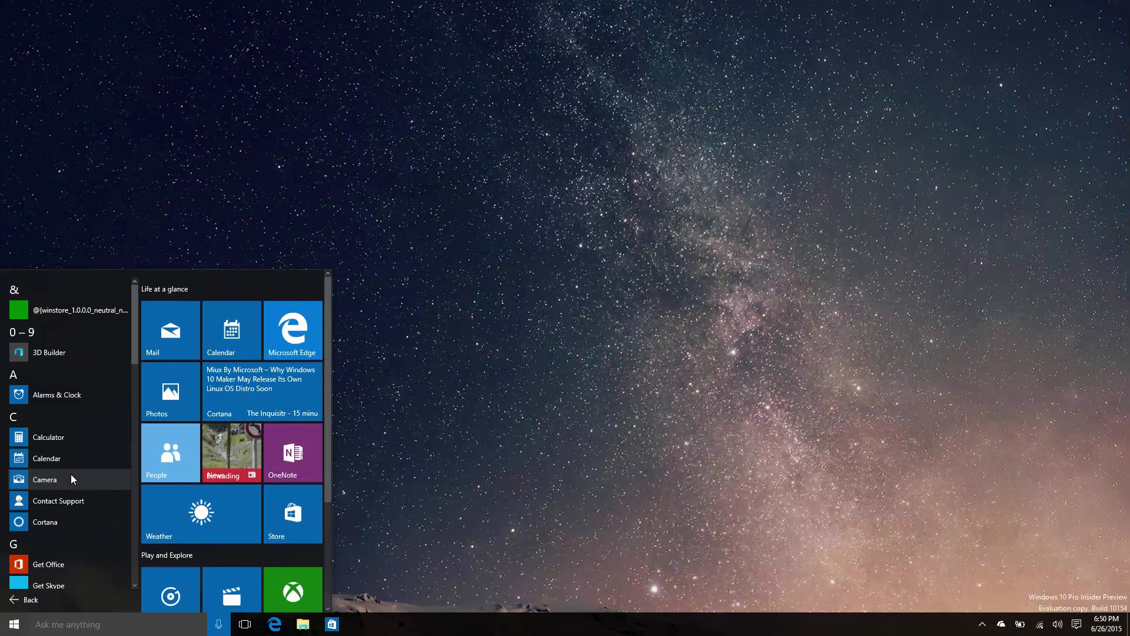
{"action": "scroll", "coordinate": [71, 477], "scroll_direction": "down", "scroll_amount": 5}
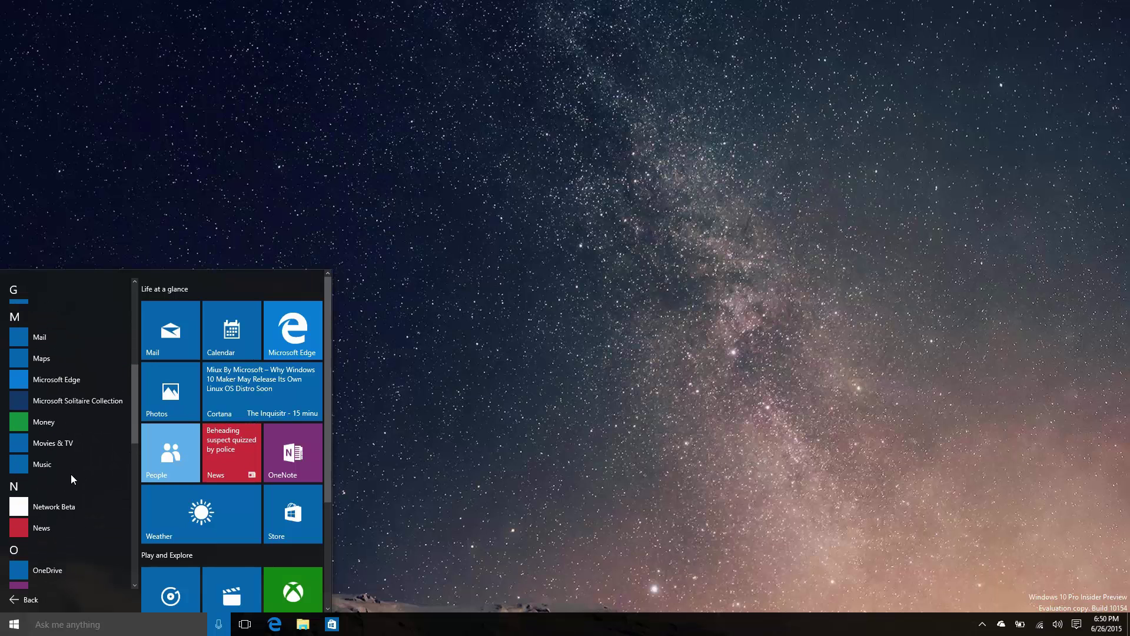
{"action": "scroll", "coordinate": [71, 475], "scroll_direction": "down", "scroll_amount": 10}
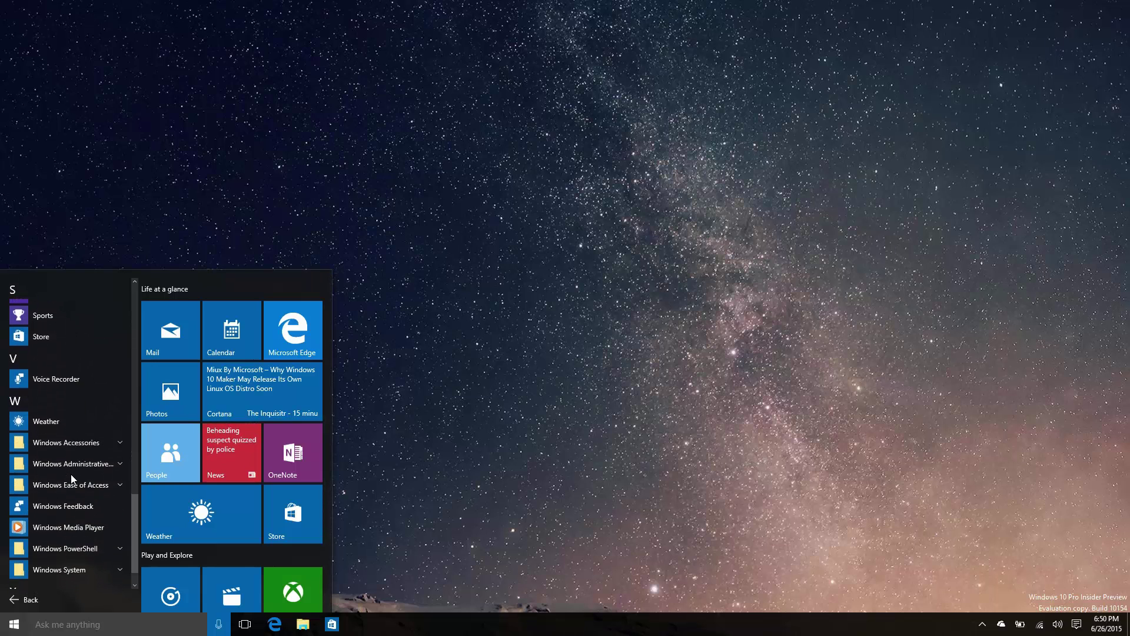
{"action": "key", "text": "super"}
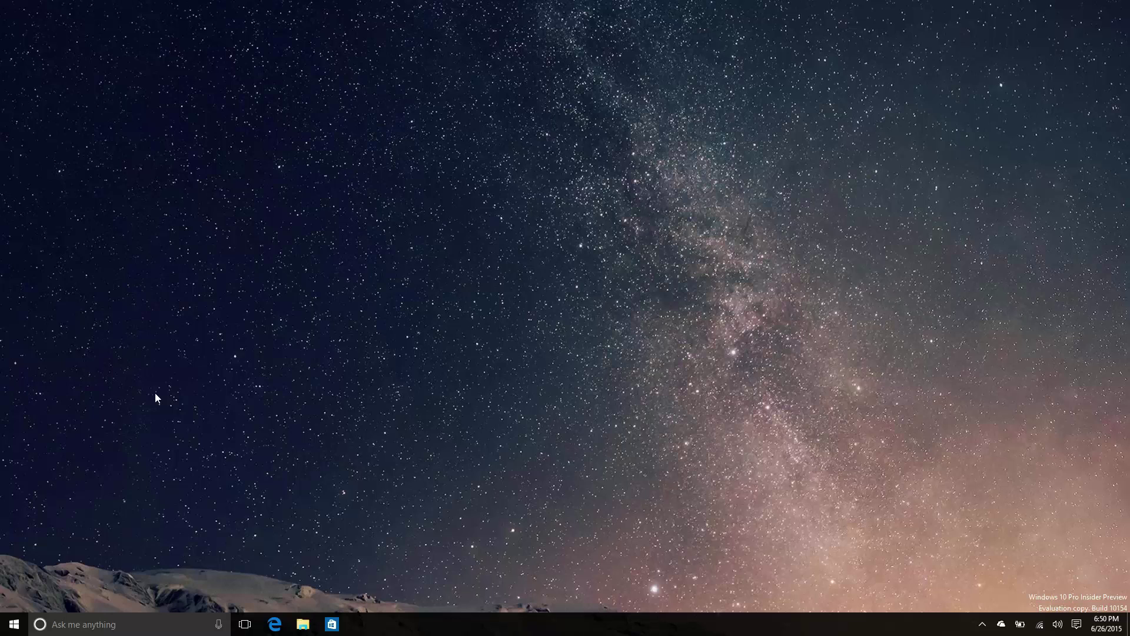
Open the Store from its Start tile, view the Jeopardy! game page and go back
{"action": "key", "text": "super"}
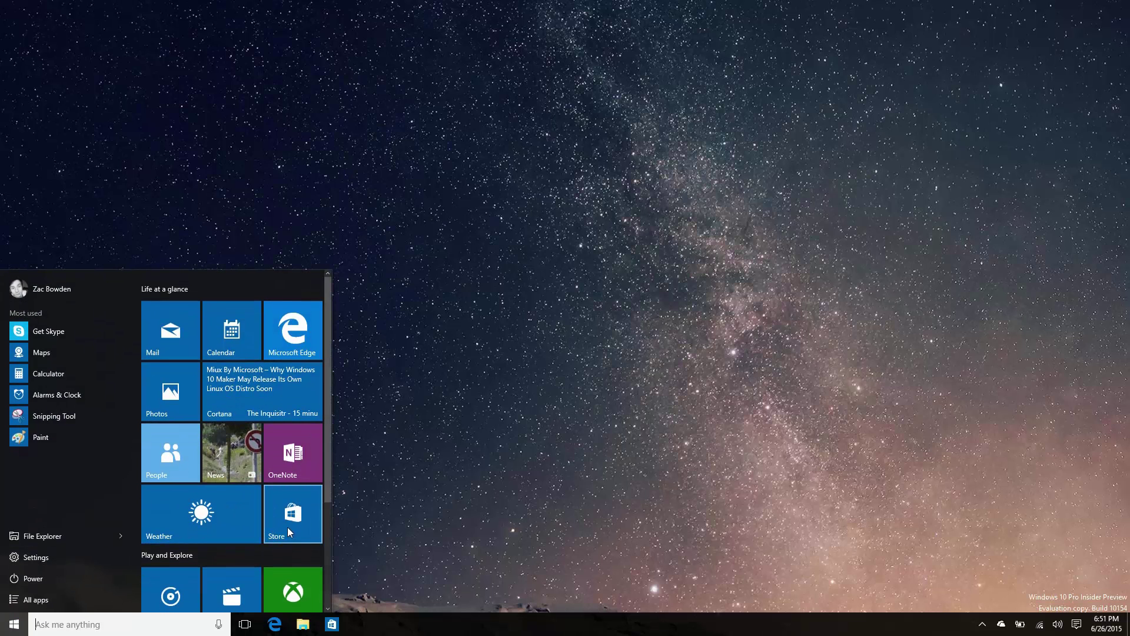
{"action": "left_click", "coordinate": [294, 517]}
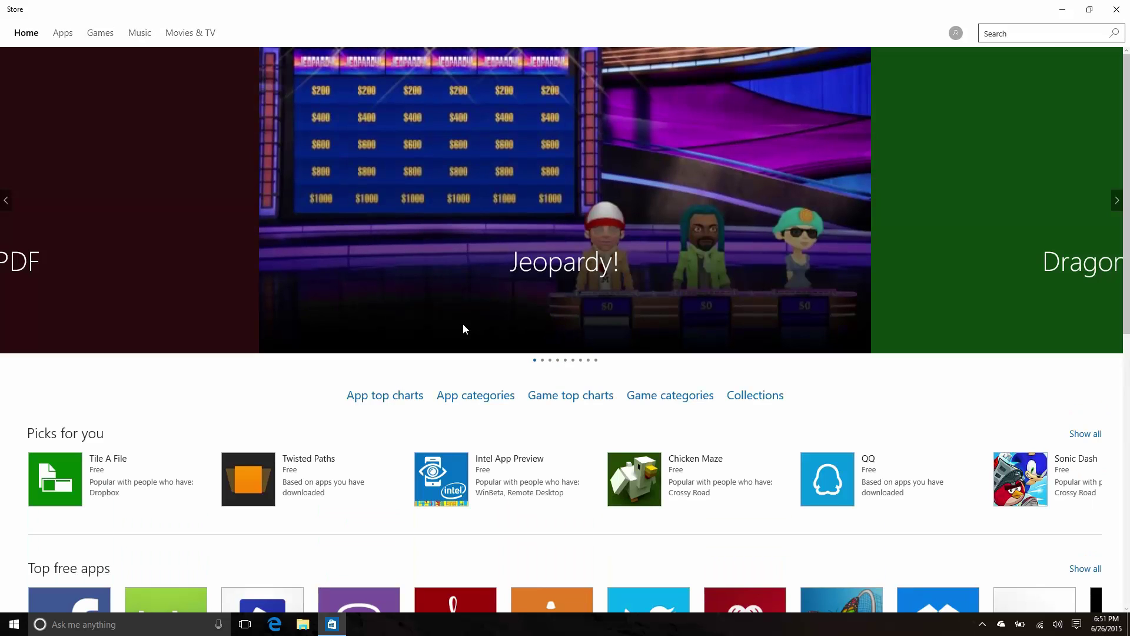
{"action": "left_click", "coordinate": [377, 227]}
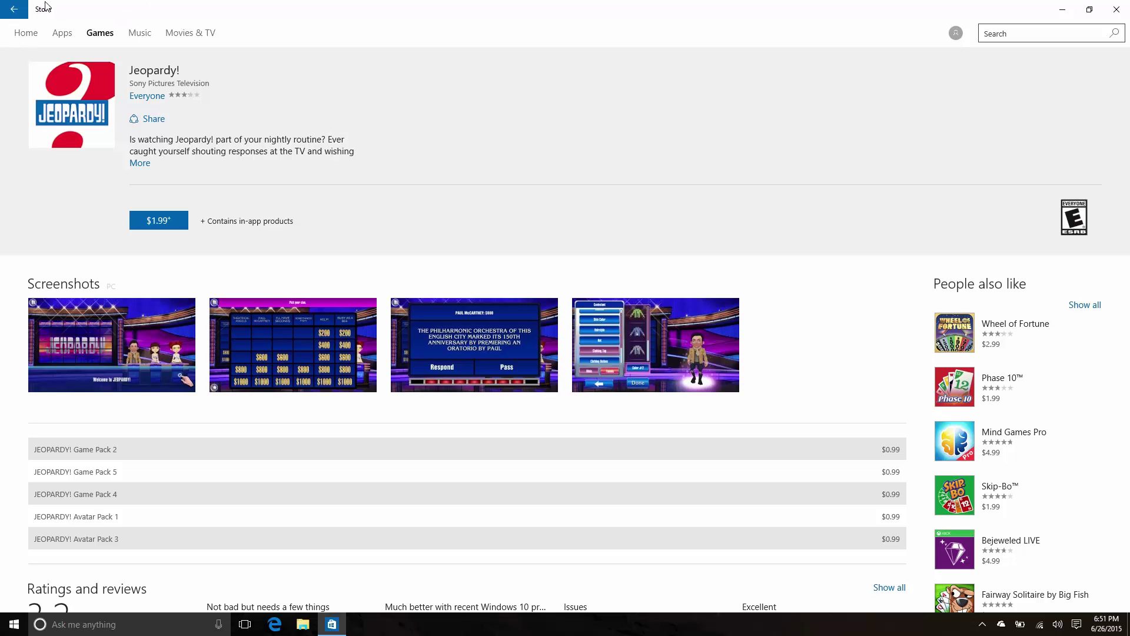
{"action": "left_click", "coordinate": [14, 8]}
Restore the Store to a smaller window, show its Movies & TV section and account menu, and close the Store
{"action": "left_click_drag", "start_coordinate": [174, 12], "coordinate": [348, 103]}
{"action": "left_click", "coordinate": [423, 127]}
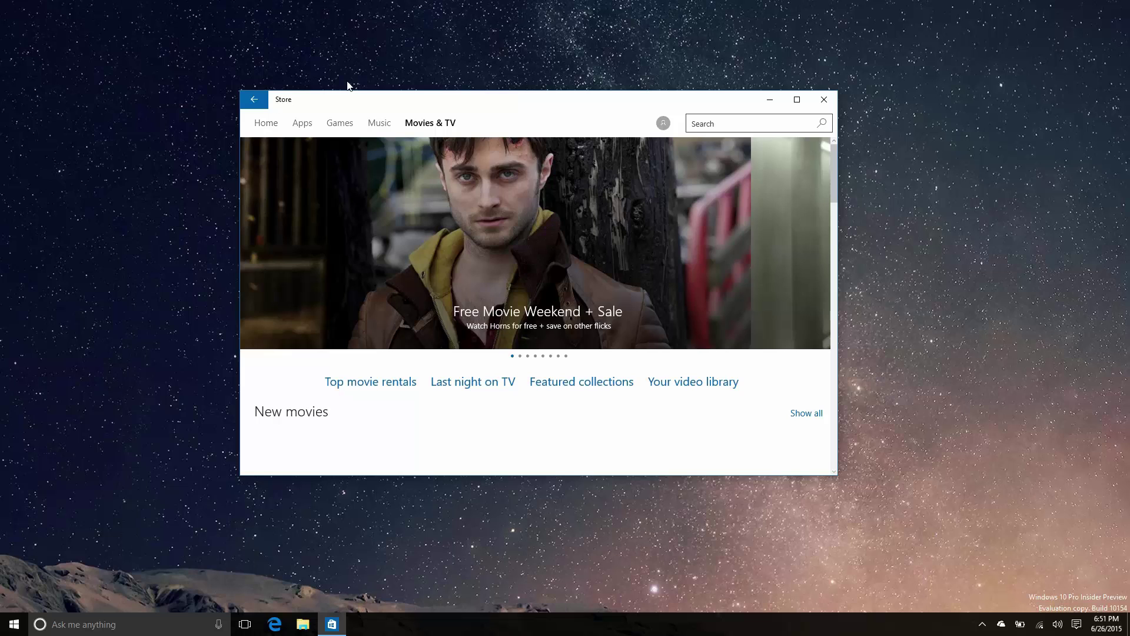
{"action": "left_click", "coordinate": [663, 124]}
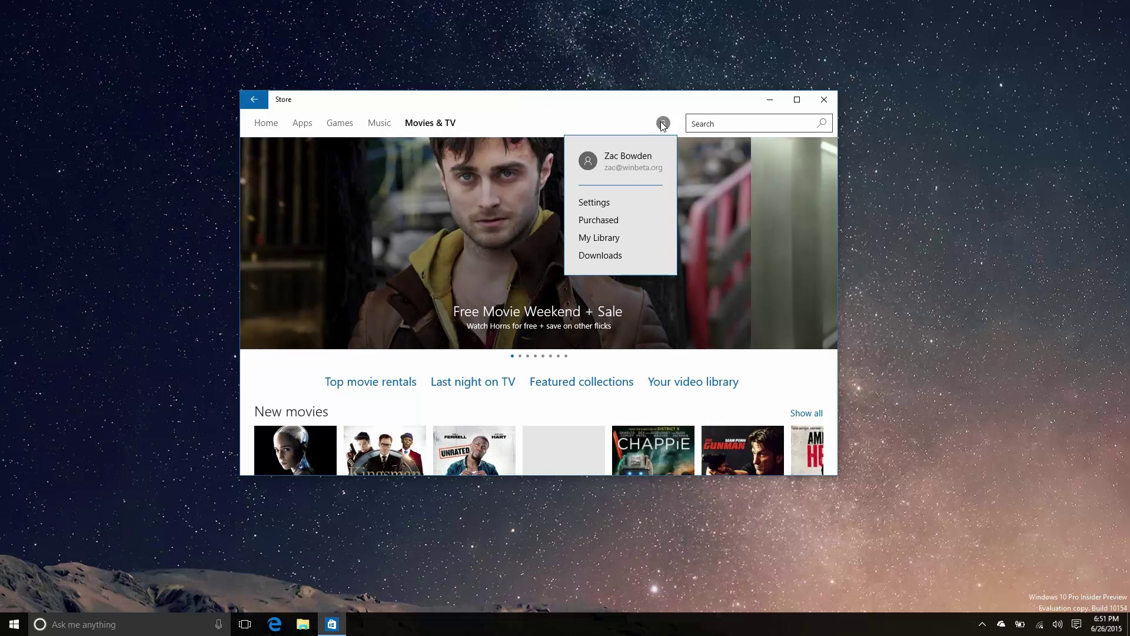
{"action": "left_click", "coordinate": [299, 126]}
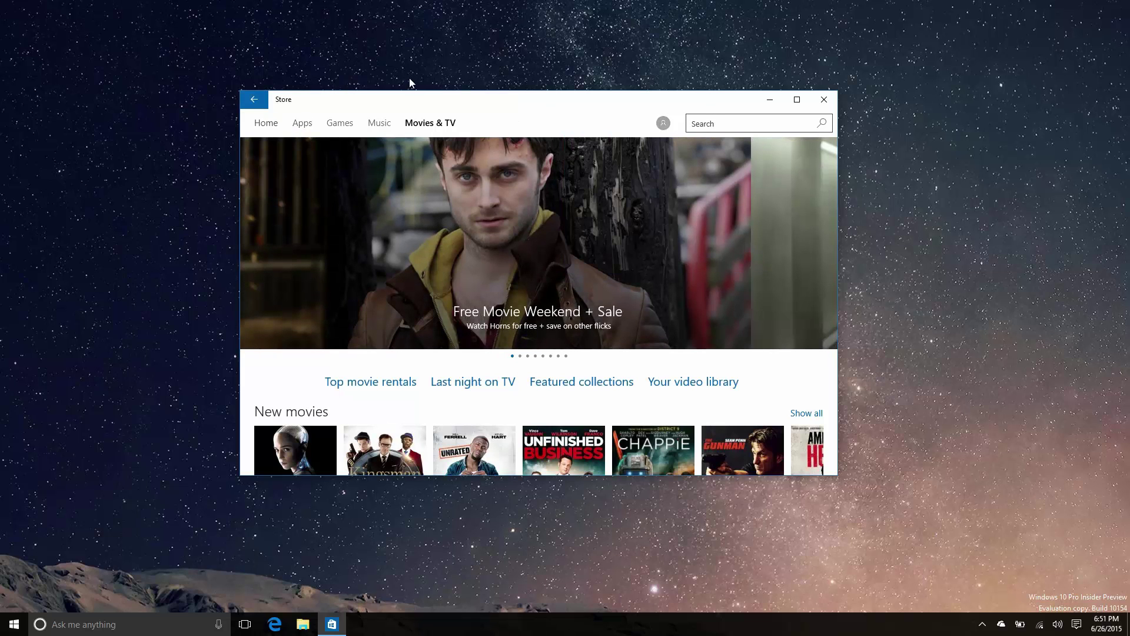
{"action": "left_click", "coordinate": [823, 99]}
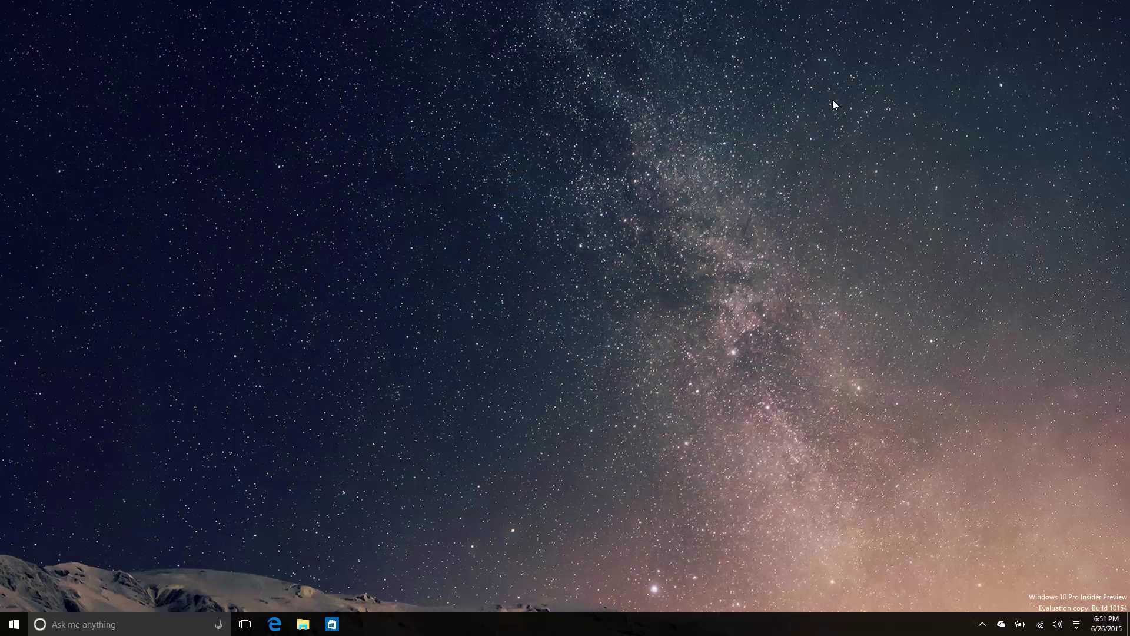